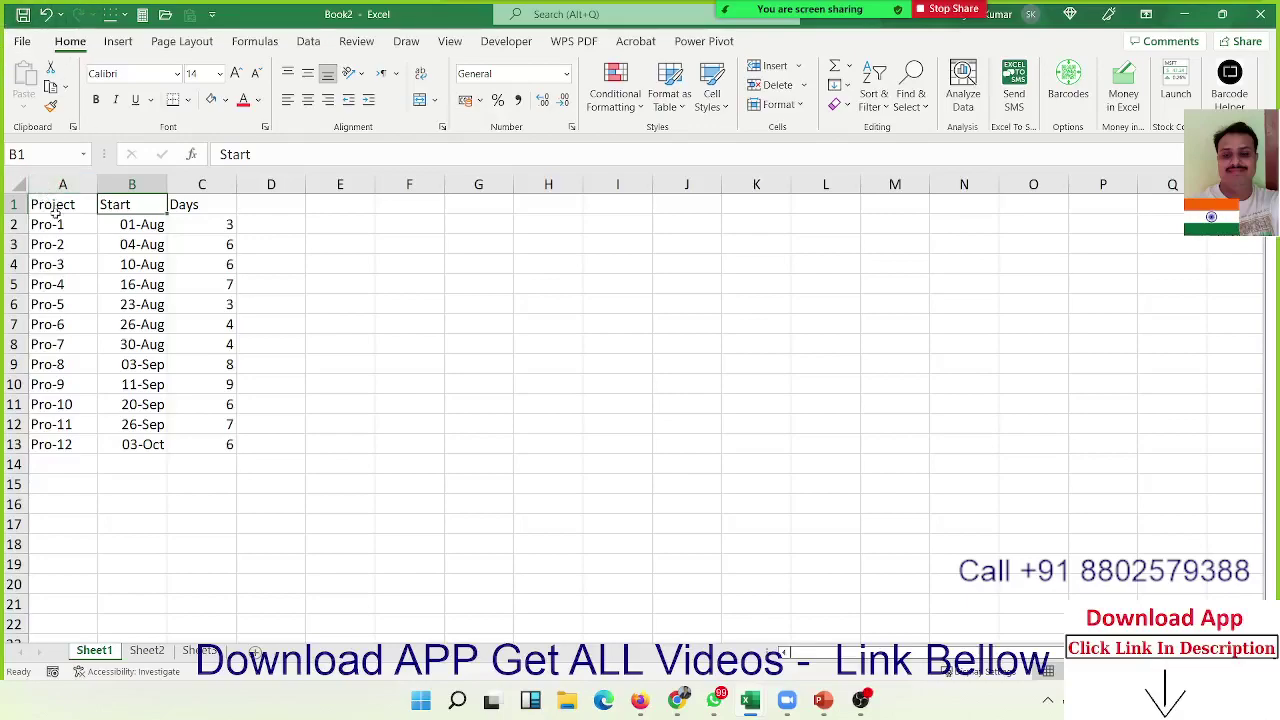
Step: Show the twelve Start dates in B2:B13 as General serial numbers, 44774 through 44837
drag(50, 240, 57, 300)
drag(130, 240, 140, 302)
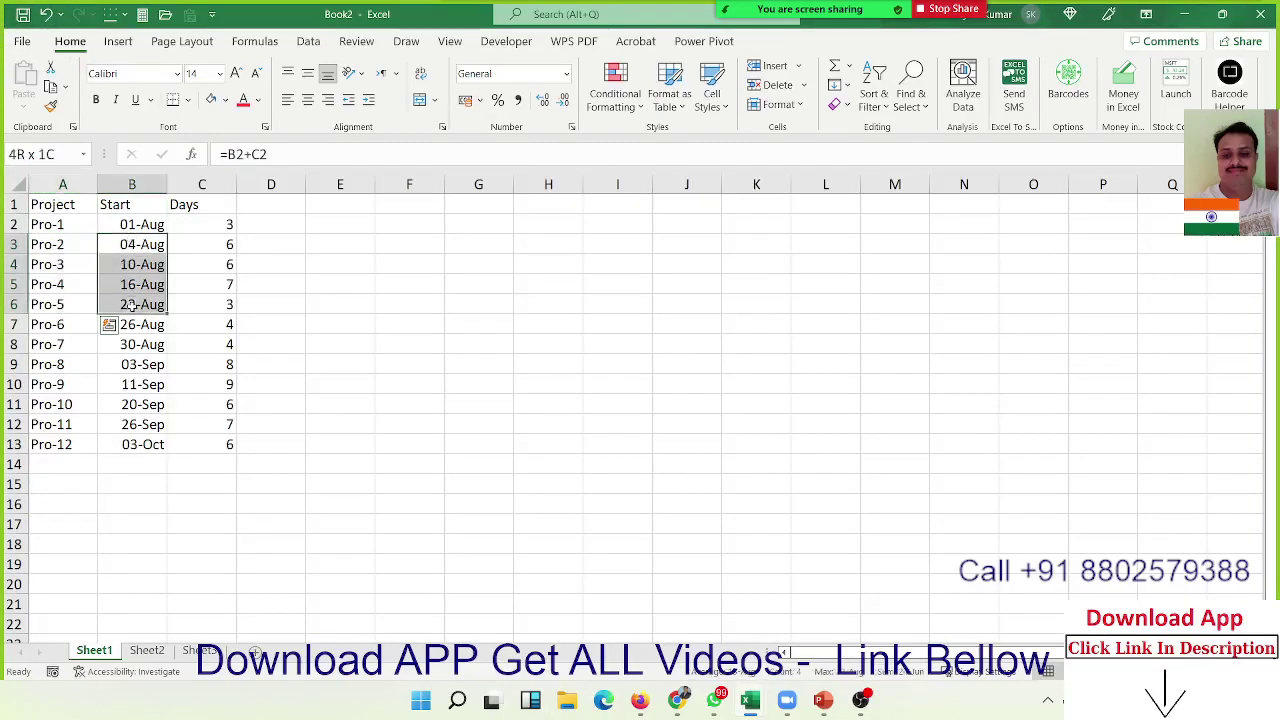
drag(225, 244, 200, 284)
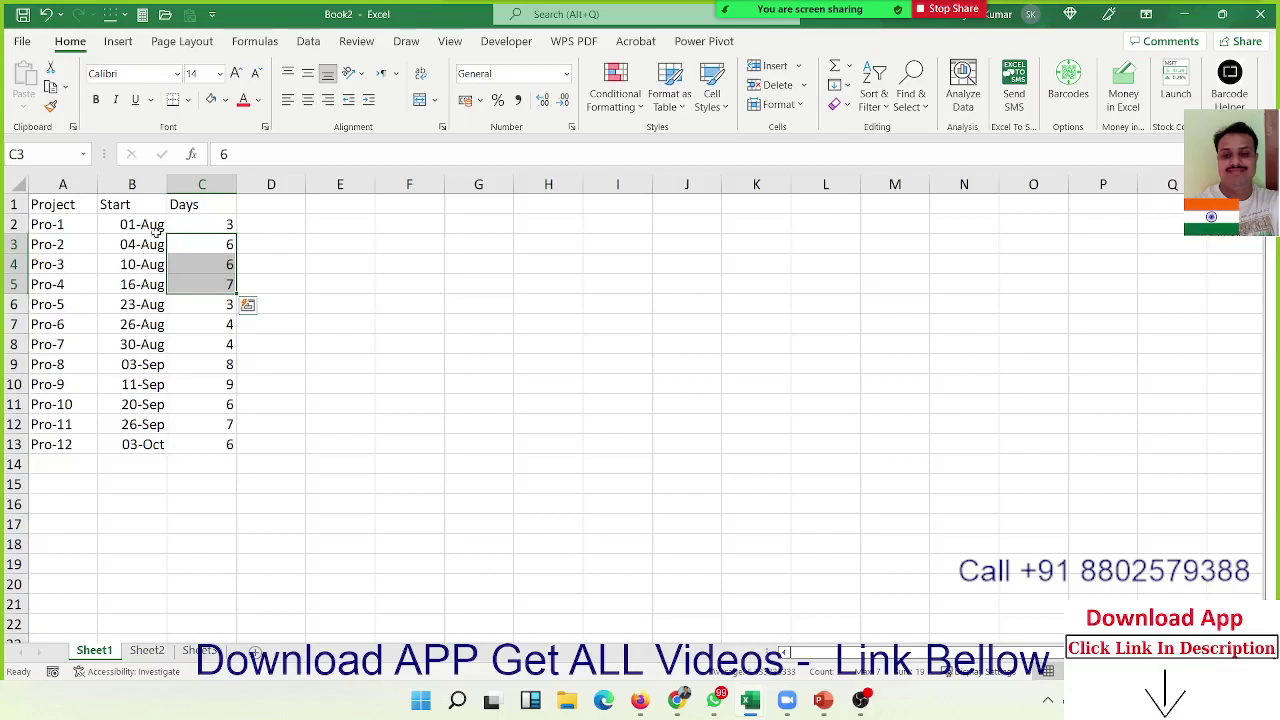
click(148, 228)
key(ctrl+shift+Down)
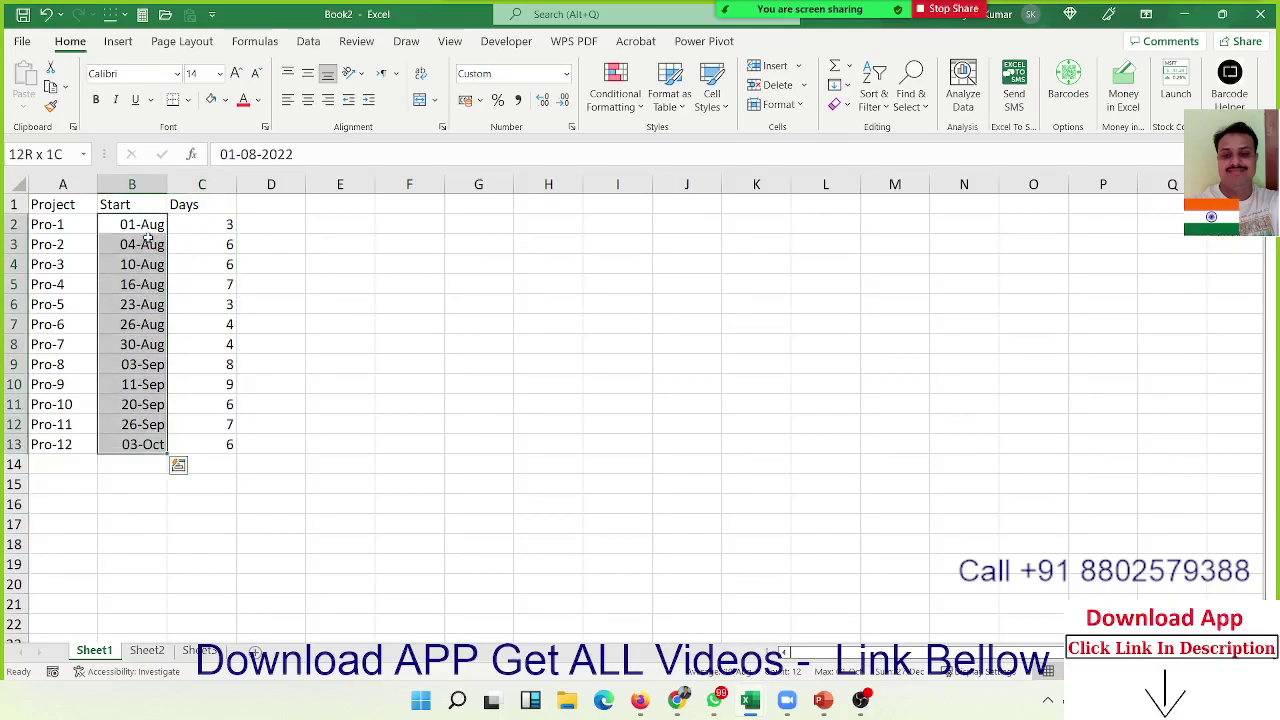
key(ctrl+shift+grave)
Step: Select the whole project table A1:C13
key(Up)
key(Left)
key(ctrl+a)
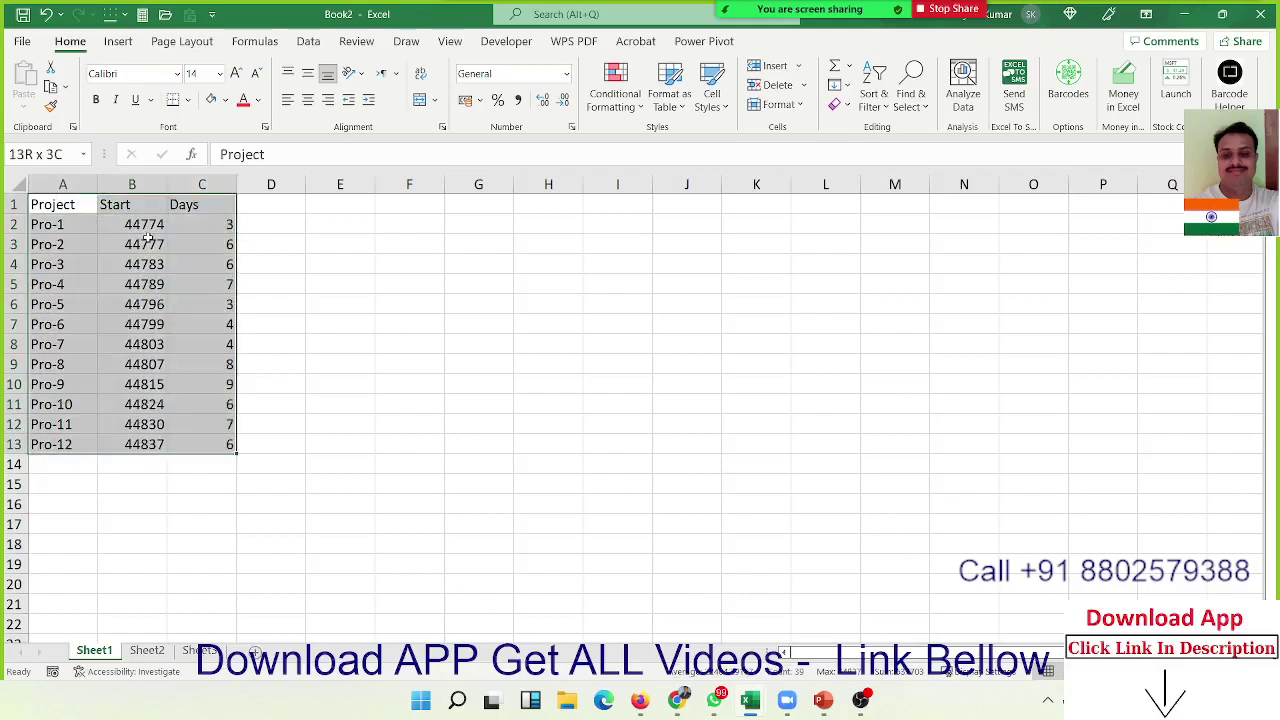
Step: Insert a clustered bar chart of the table, then delete it
click(118, 41)
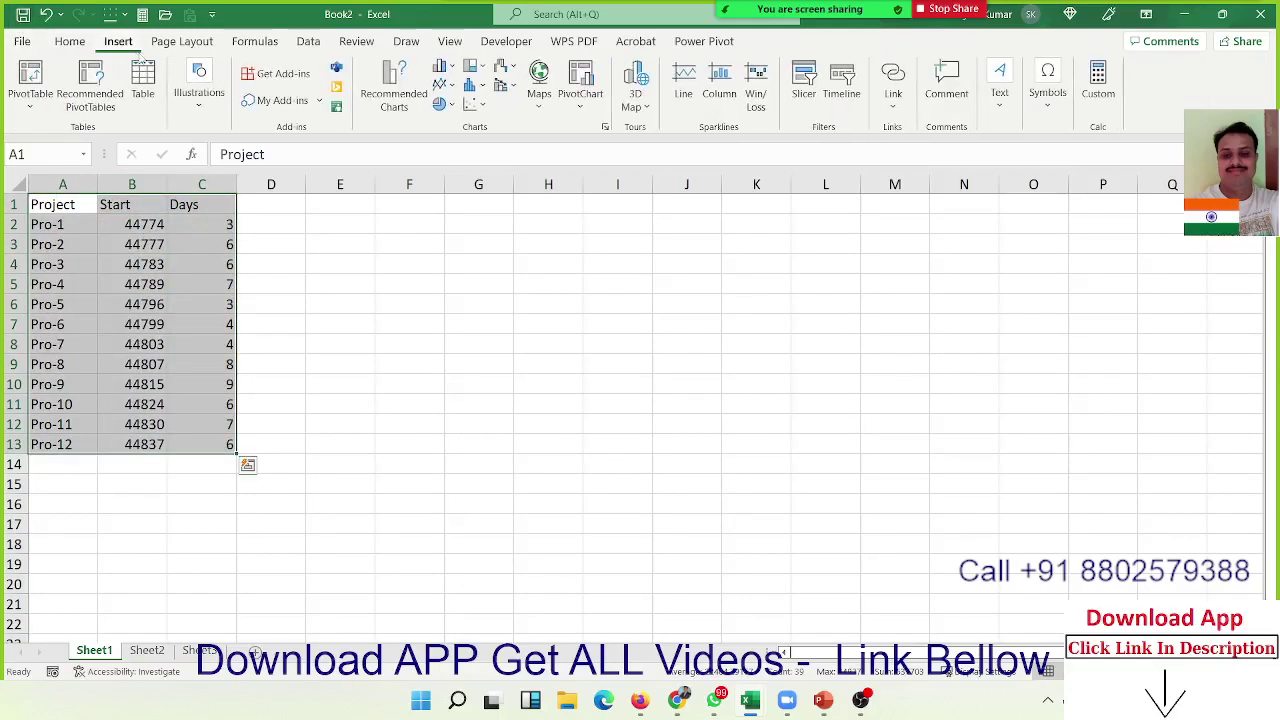
click(448, 67)
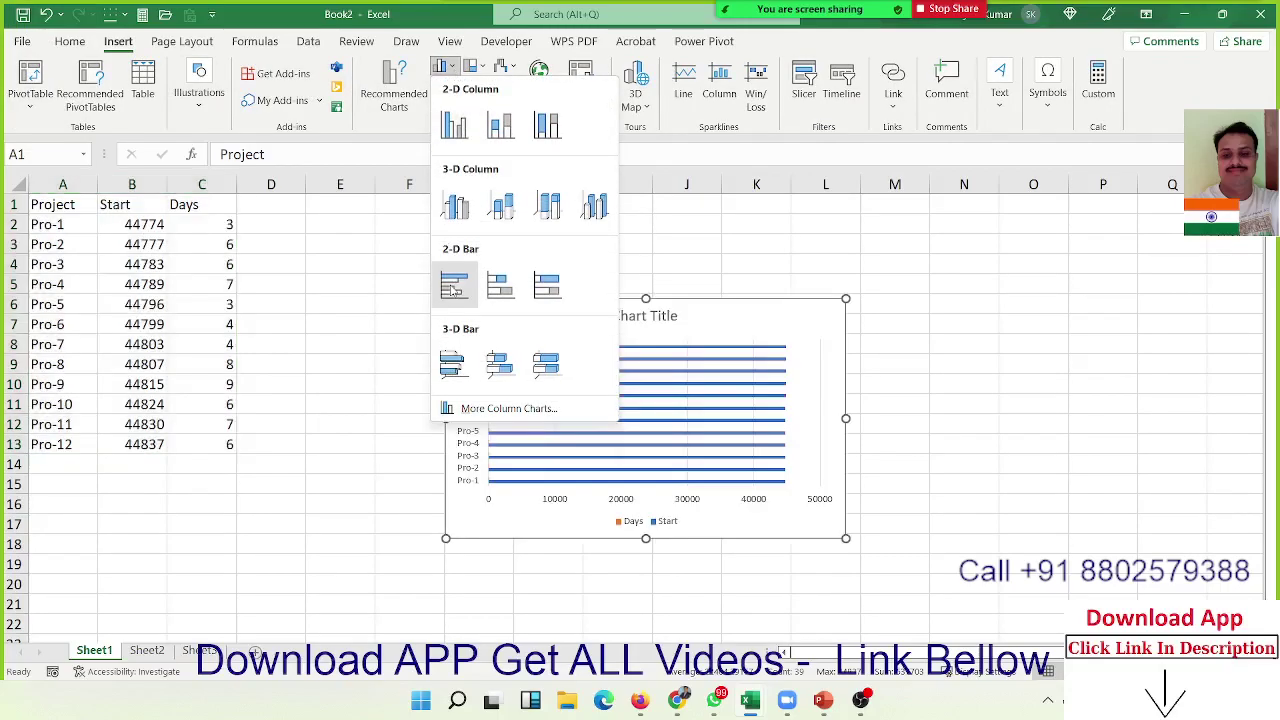
click(453, 287)
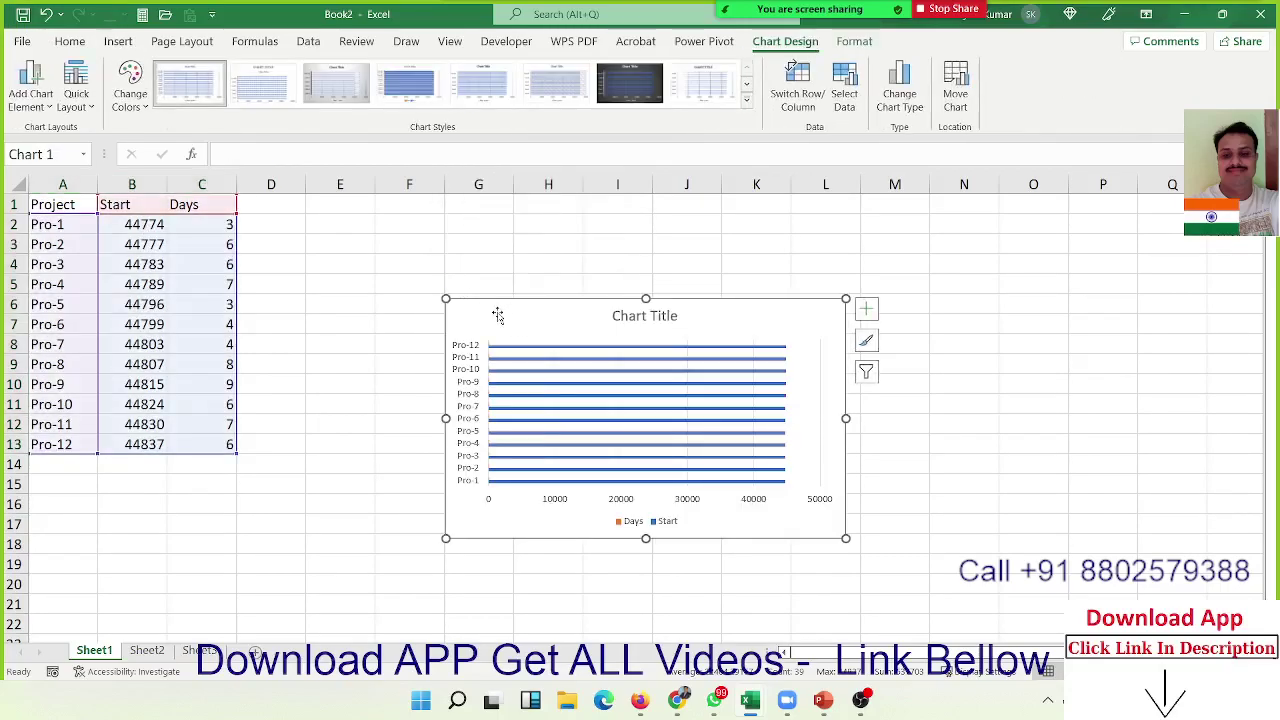
drag(497, 315, 405, 249)
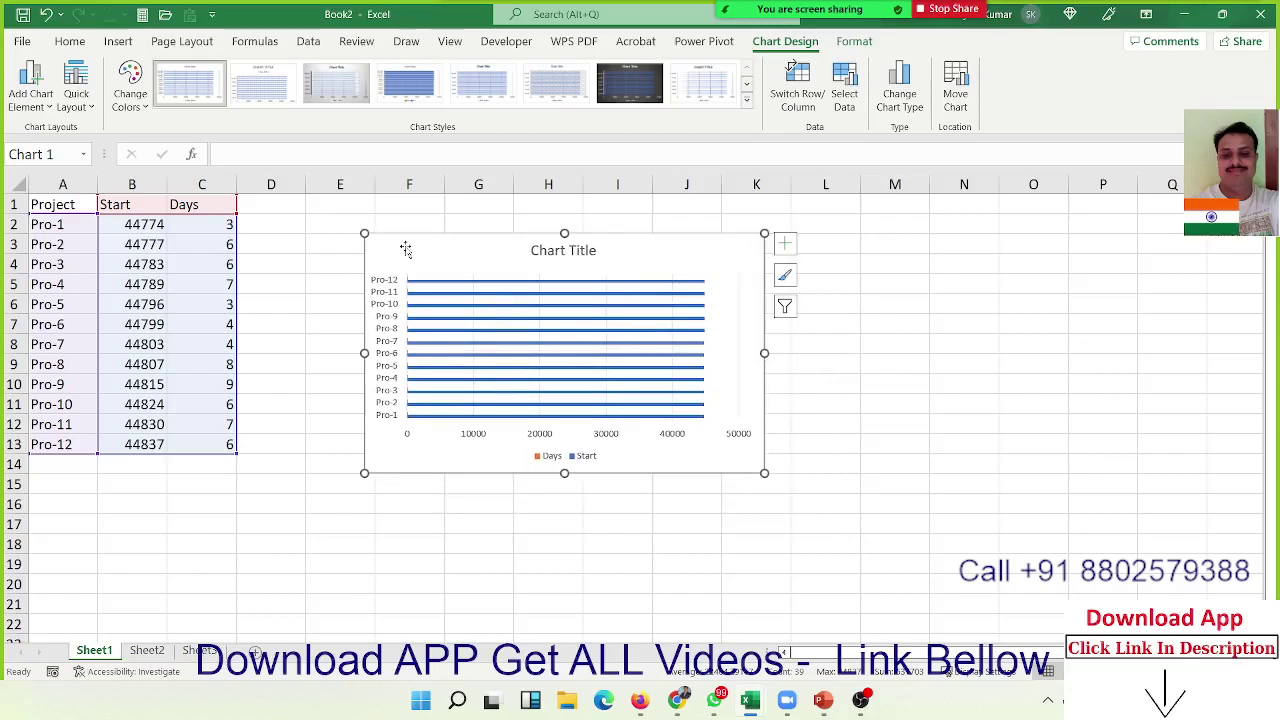
key(Delete)
Step: Insert a stacked bar chart of Start and Days, enlarged to span columns E–O
click(112, 45)
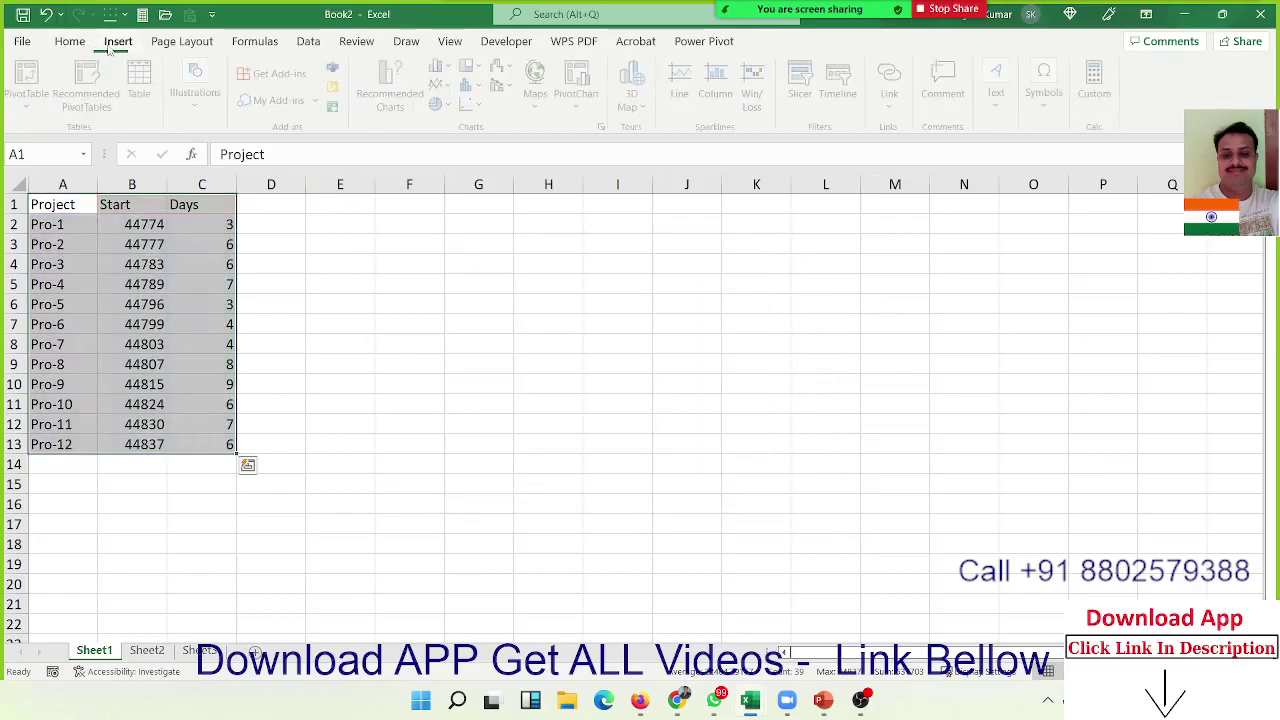
click(440, 66)
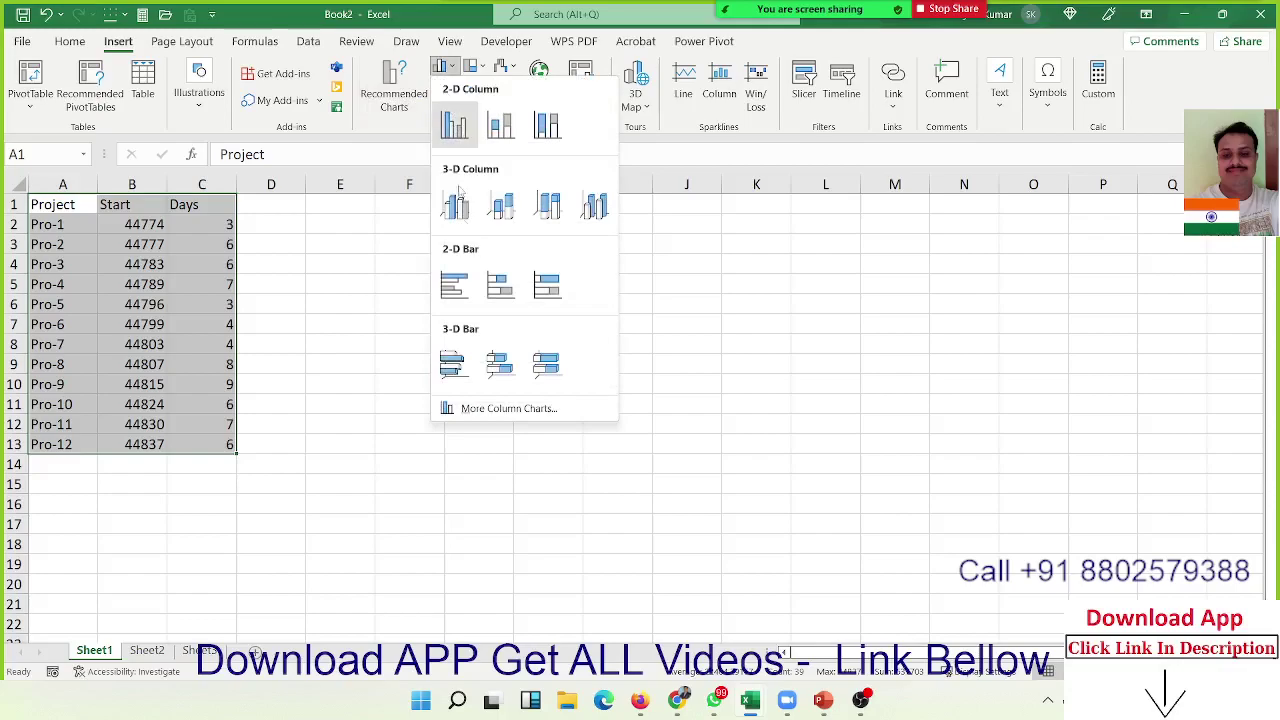
click(500, 287)
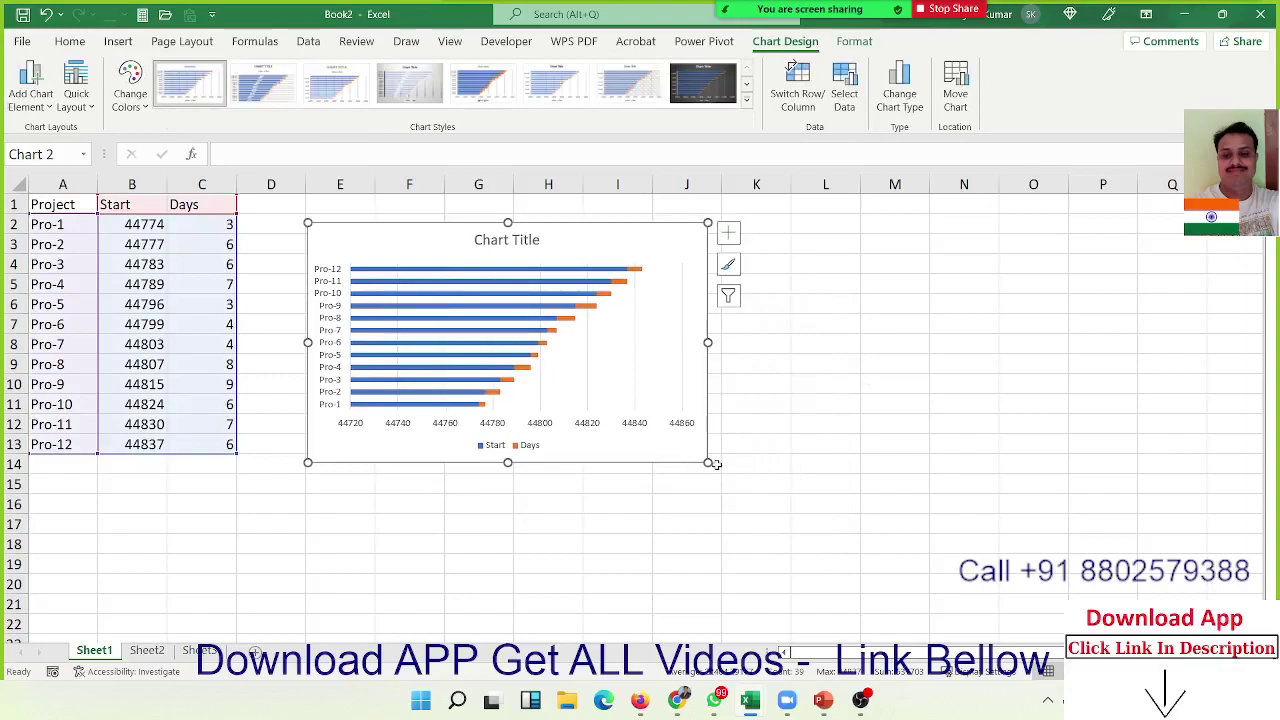
drag(709, 463, 1035, 522)
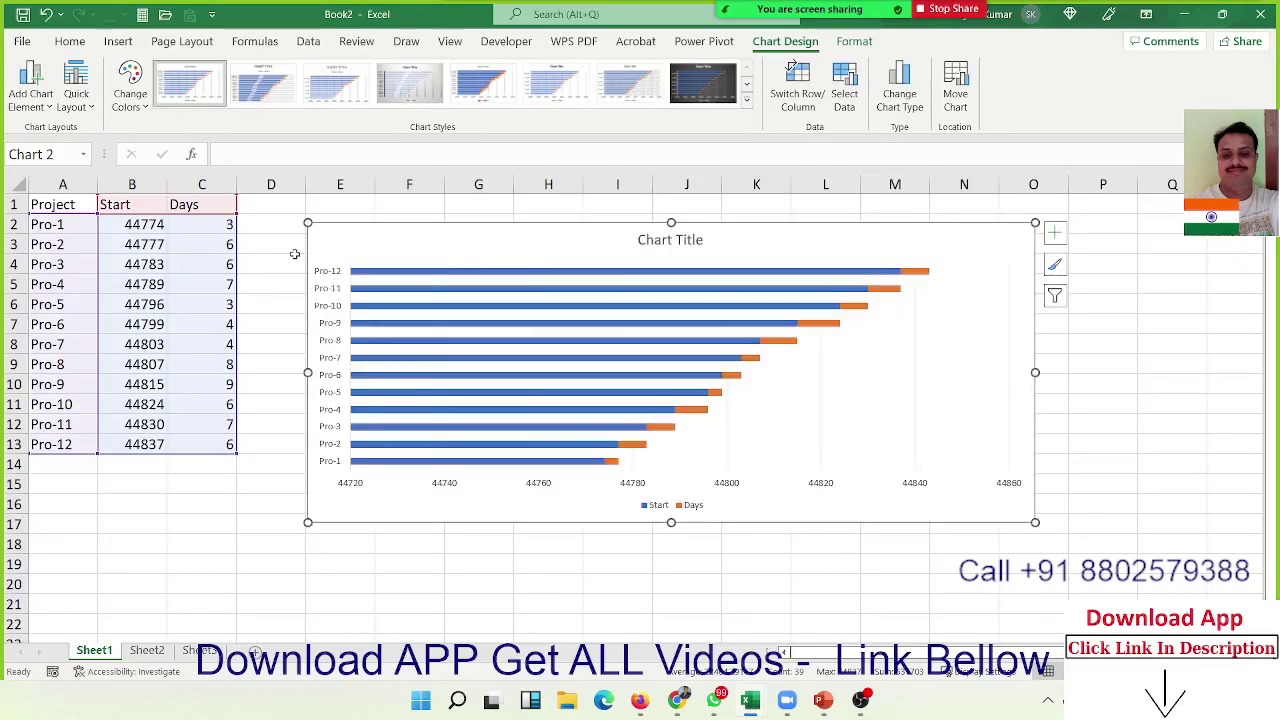
drag(324, 248, 318, 242)
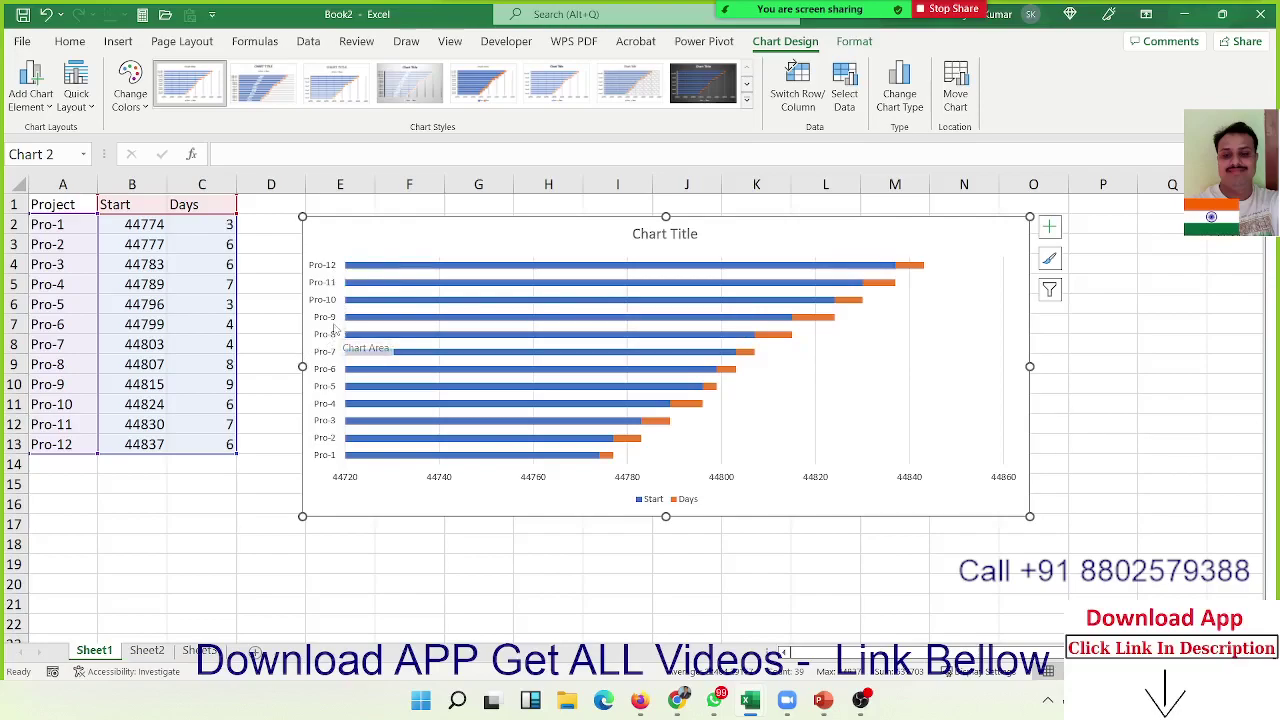
Step: Set the project axis to categories in reverse order so Pro-1 is listed at the top
right_click(327, 388)
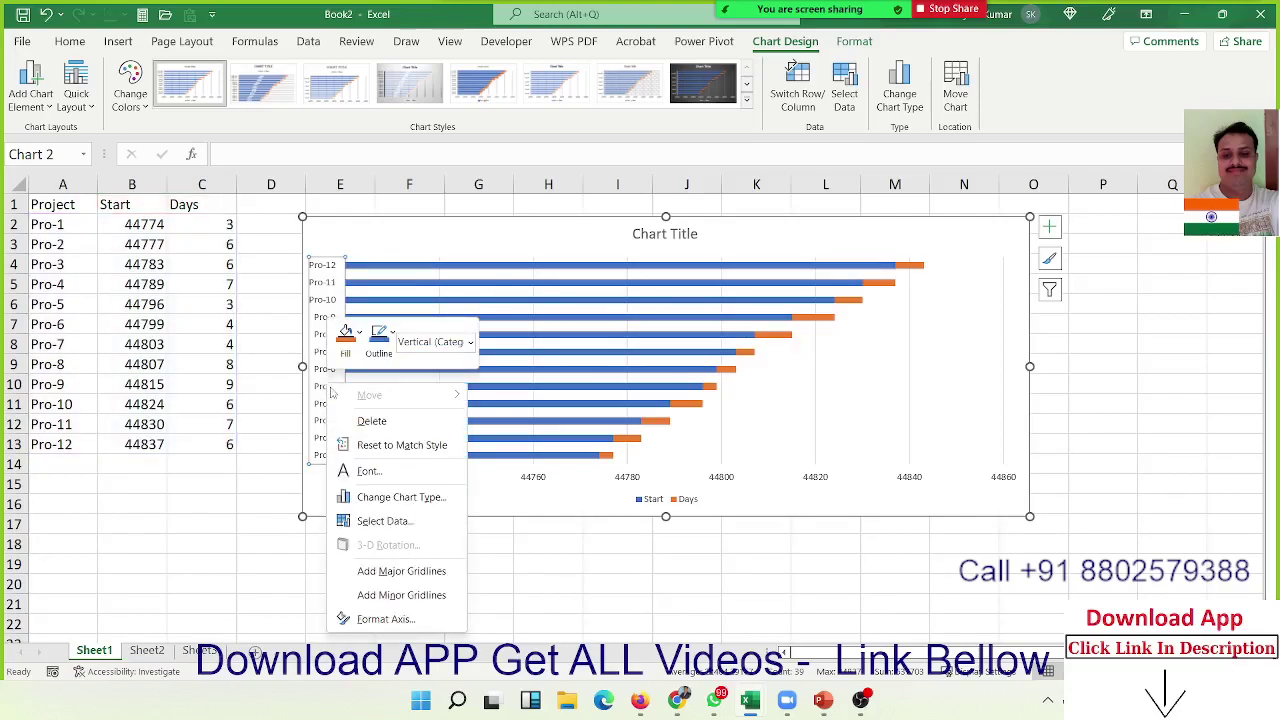
click(375, 620)
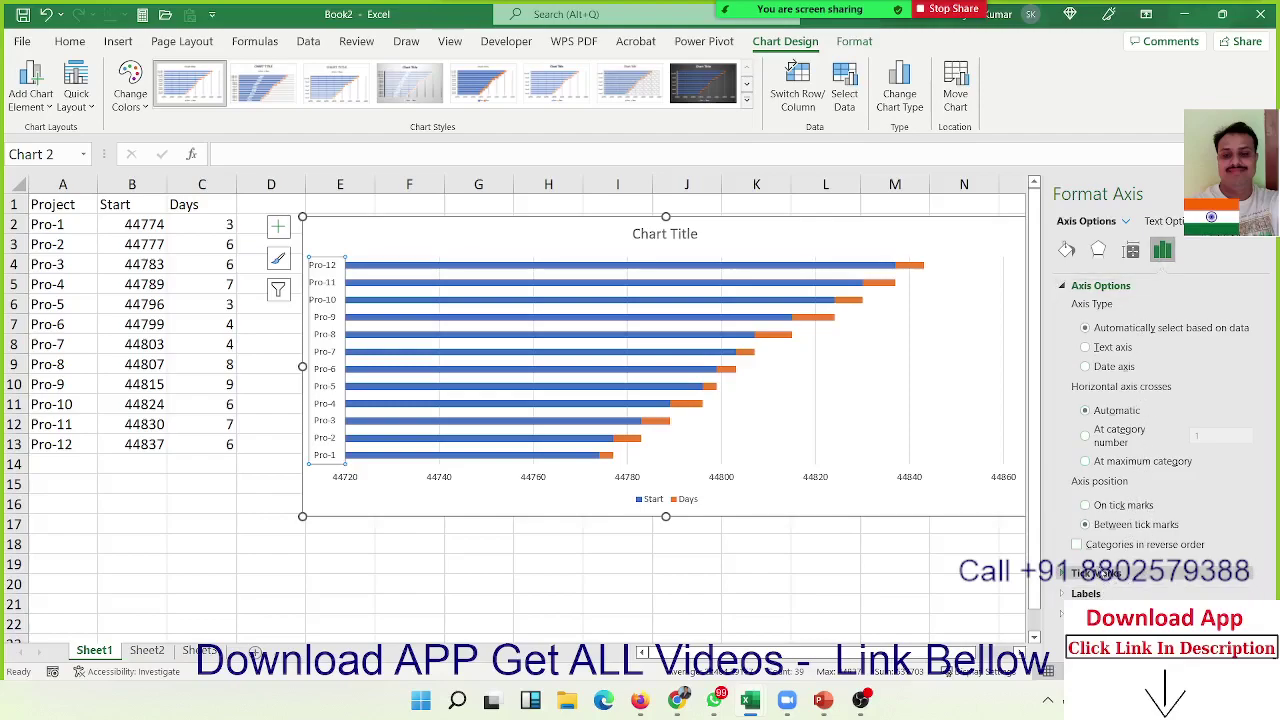
click(1104, 547)
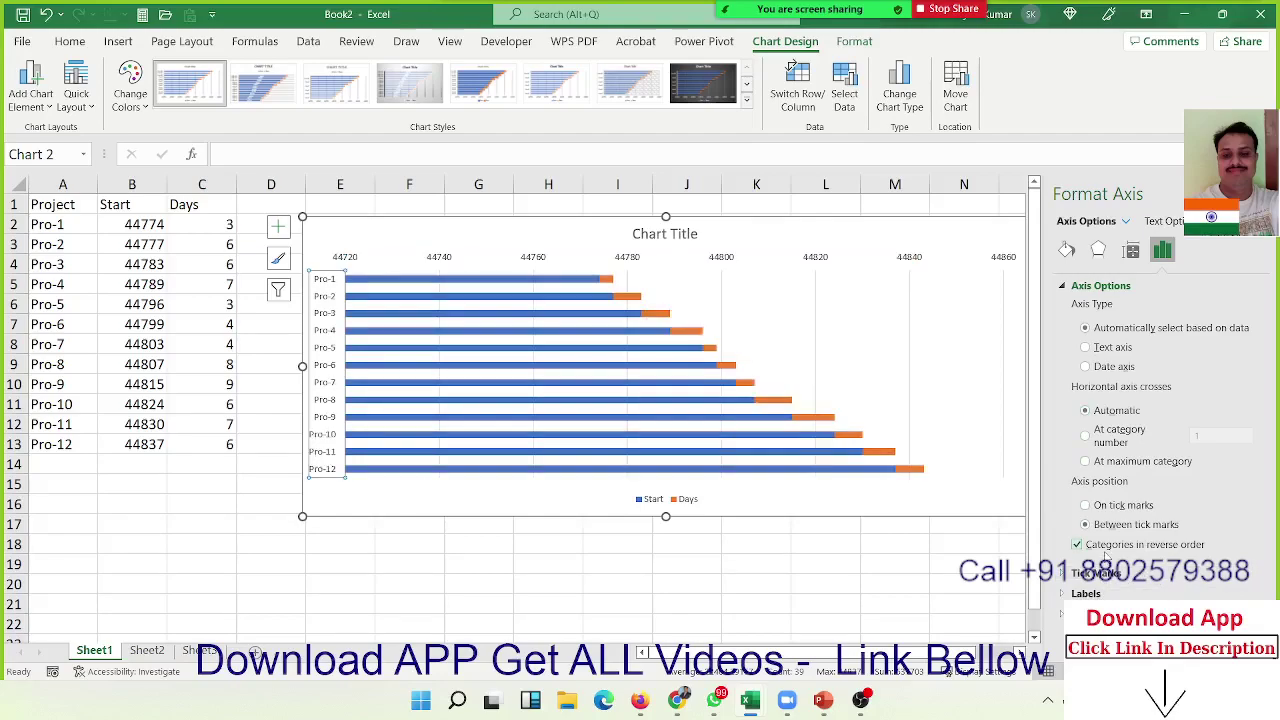
click(820, 262)
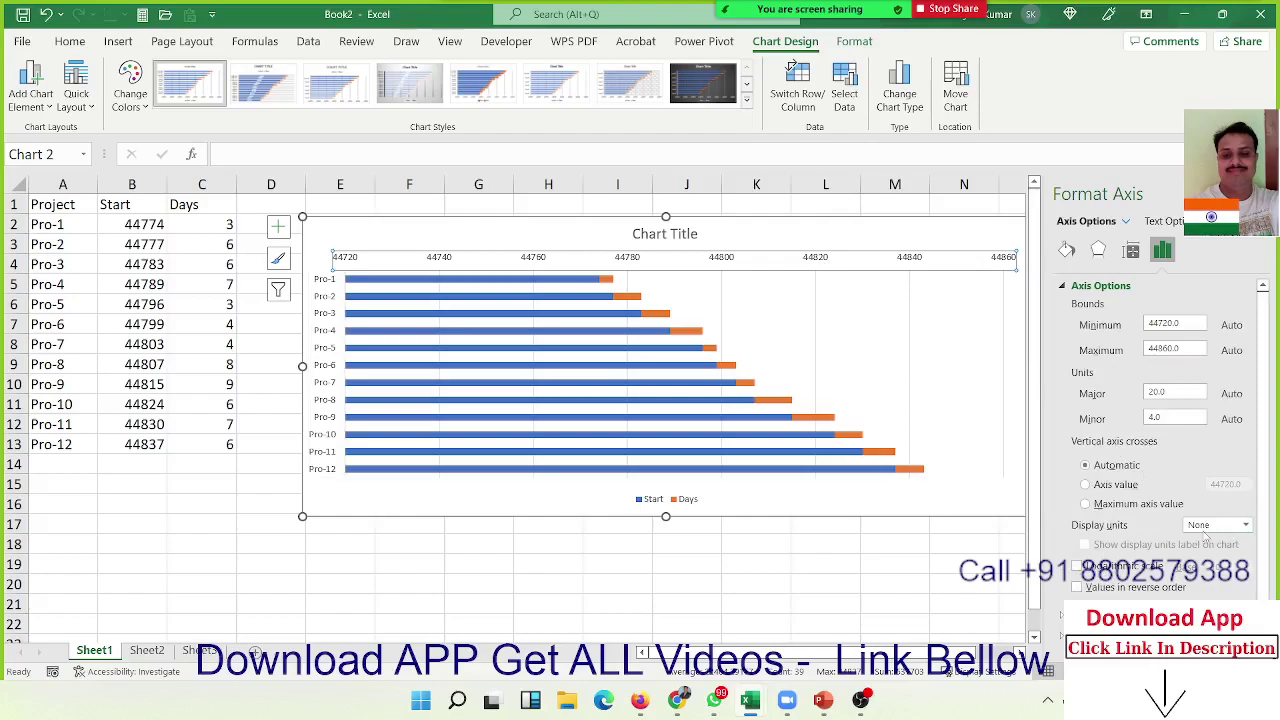
Step: Keep display units at None and place the value axis labels below the bars
click(1245, 526)
click(1246, 530)
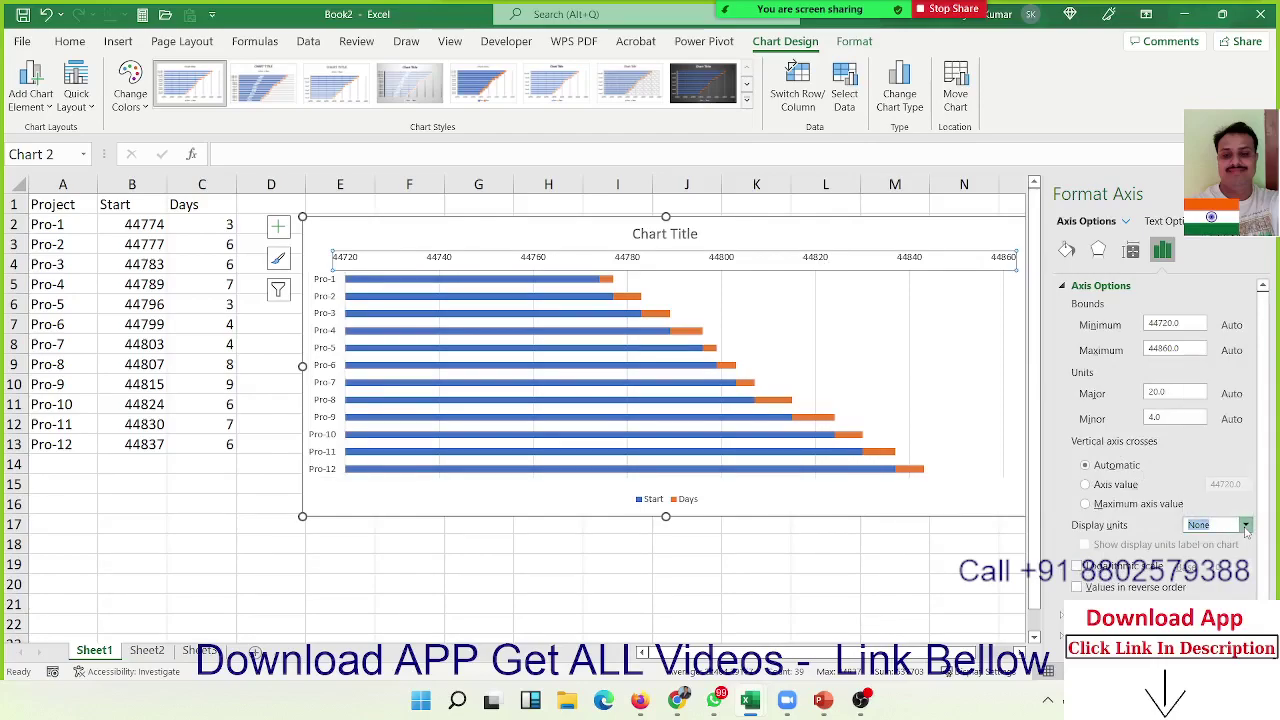
scroll(1228, 488, down, 1)
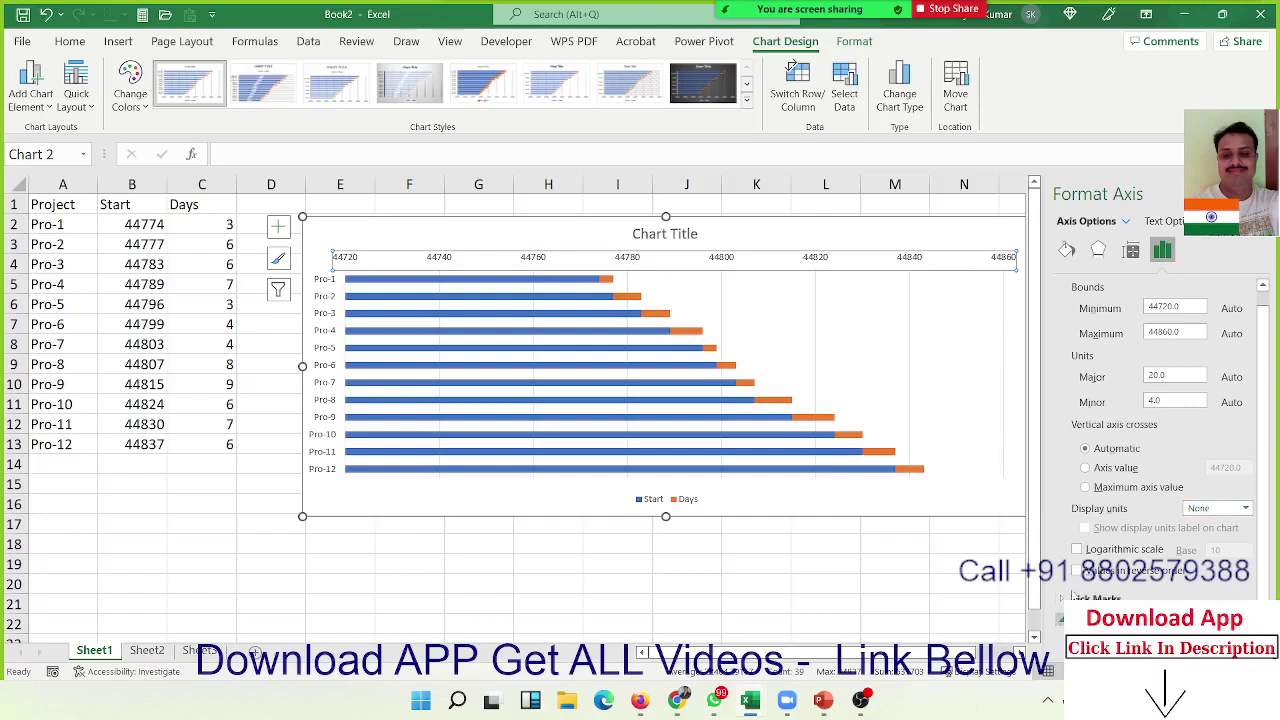
scroll(1148, 594, down, 1)
click(1215, 612)
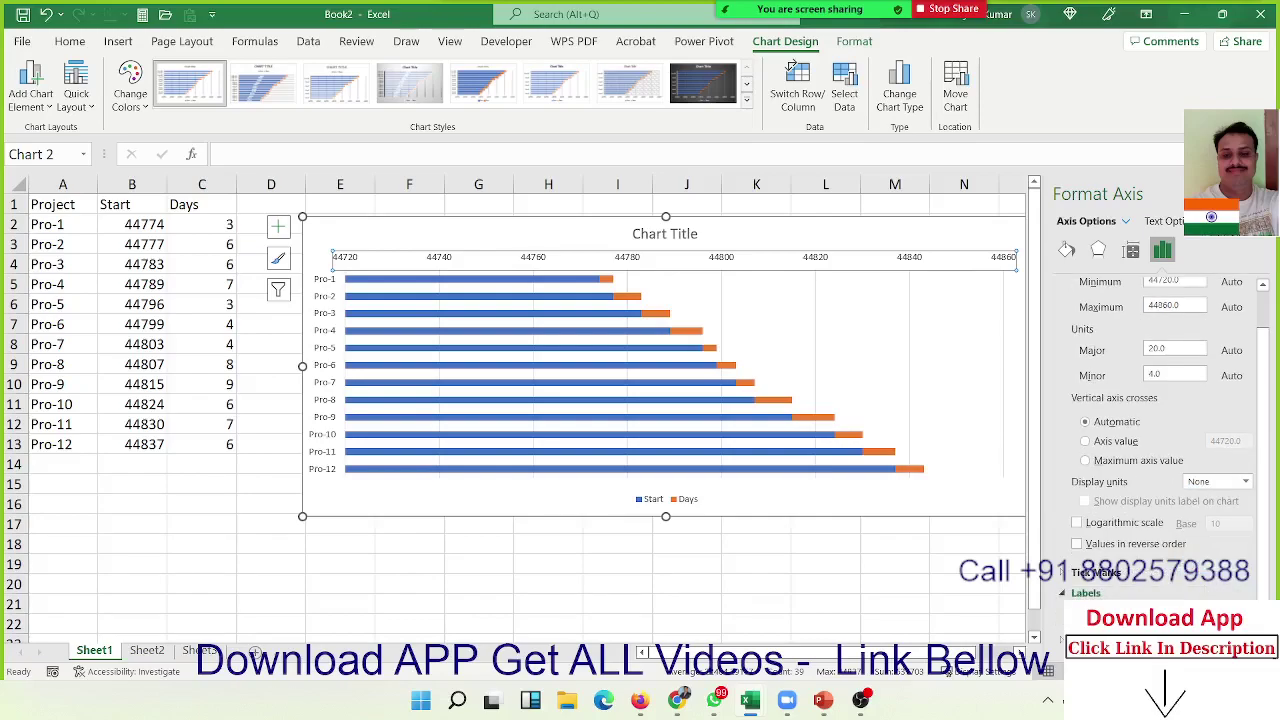
click(1190, 580)
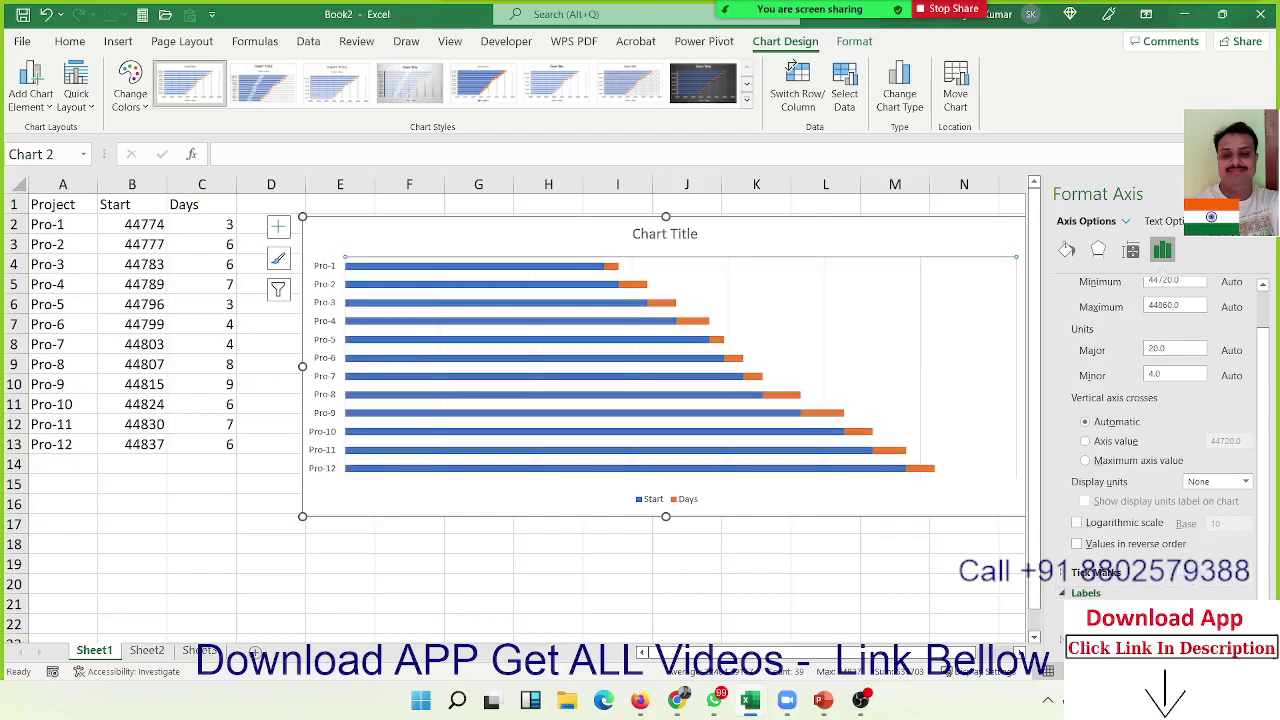
click(1212, 610)
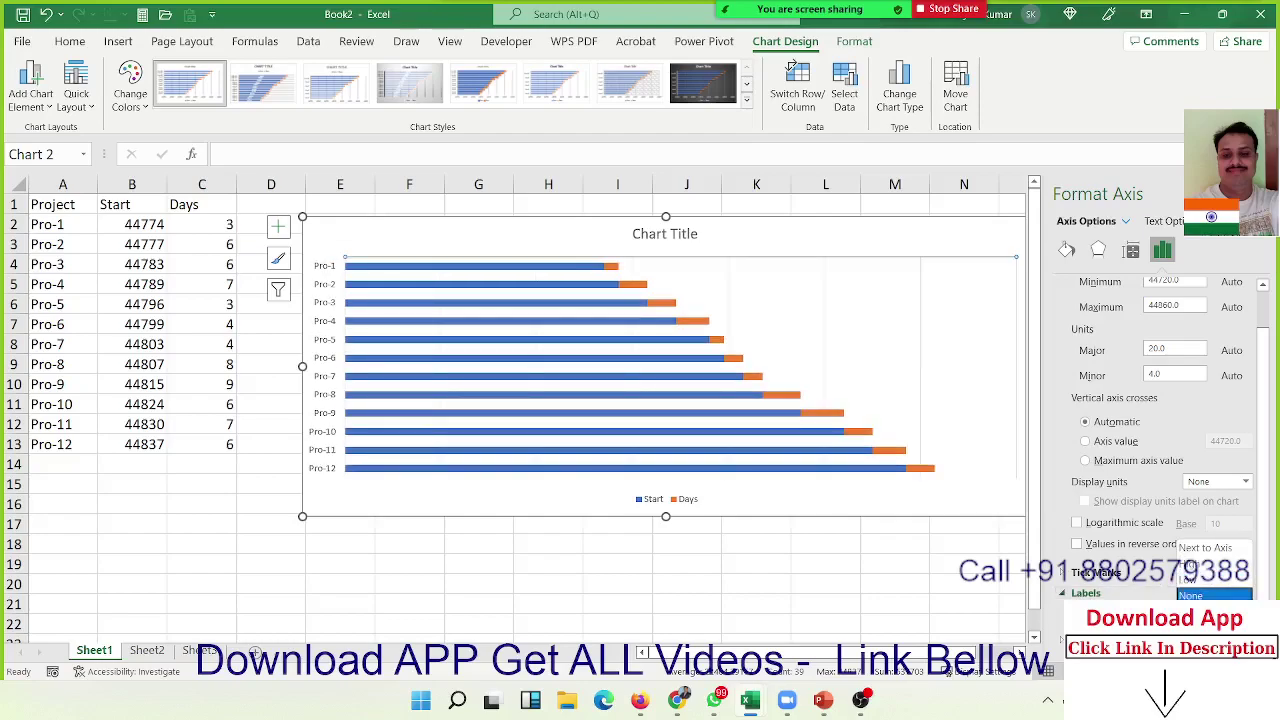
click(1205, 579)
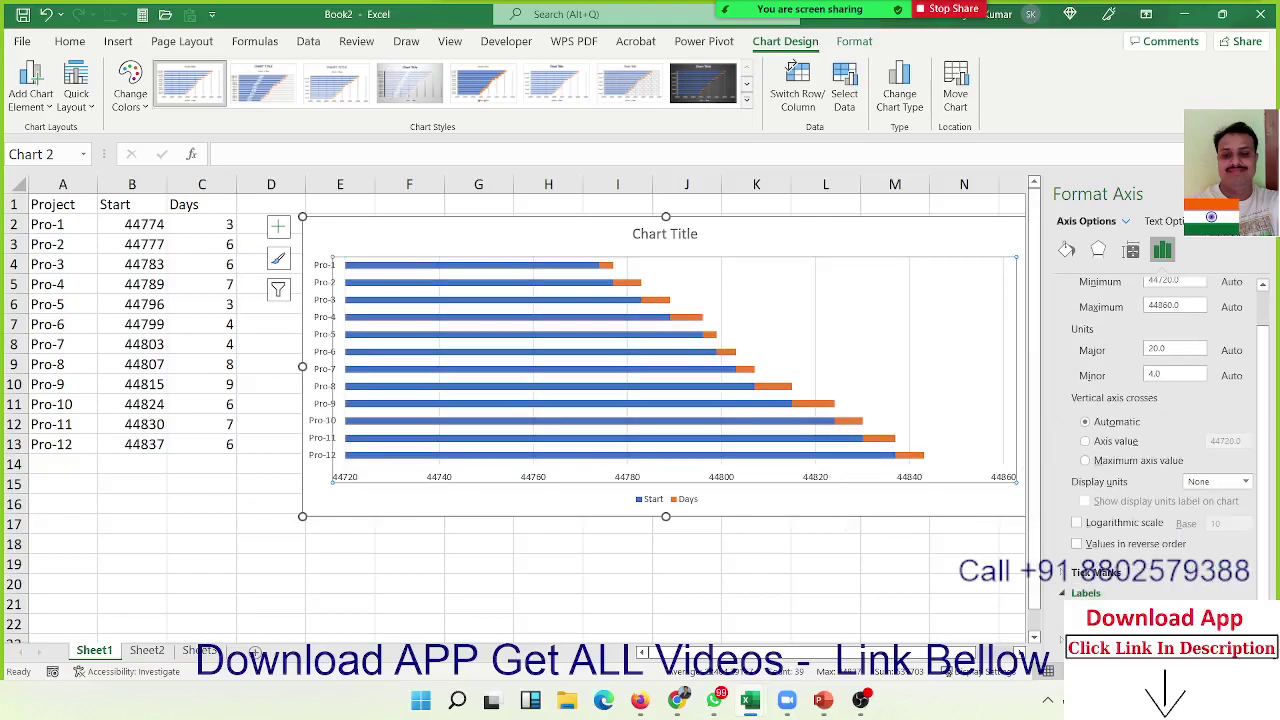
Step: Give the value axis a date number format so labels read 08-Jun to 26-Oct
scroll(1160, 480, down, 3)
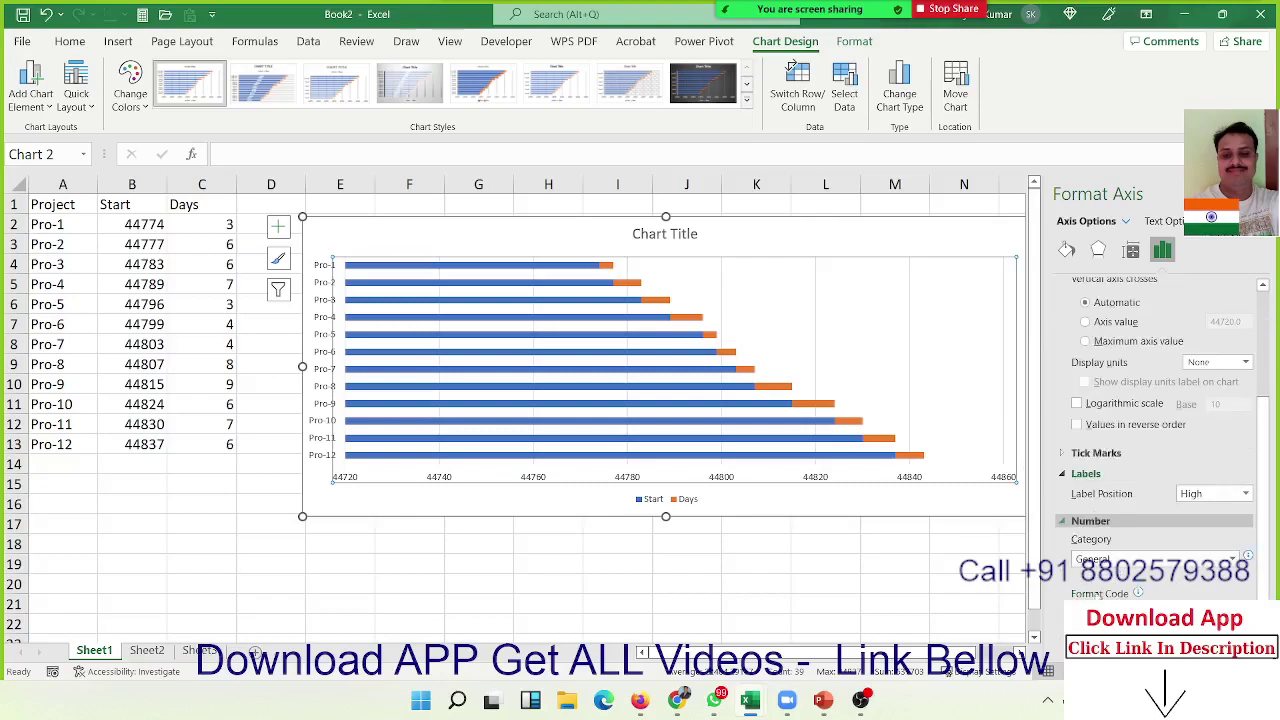
click(1120, 560)
click(1118, 562)
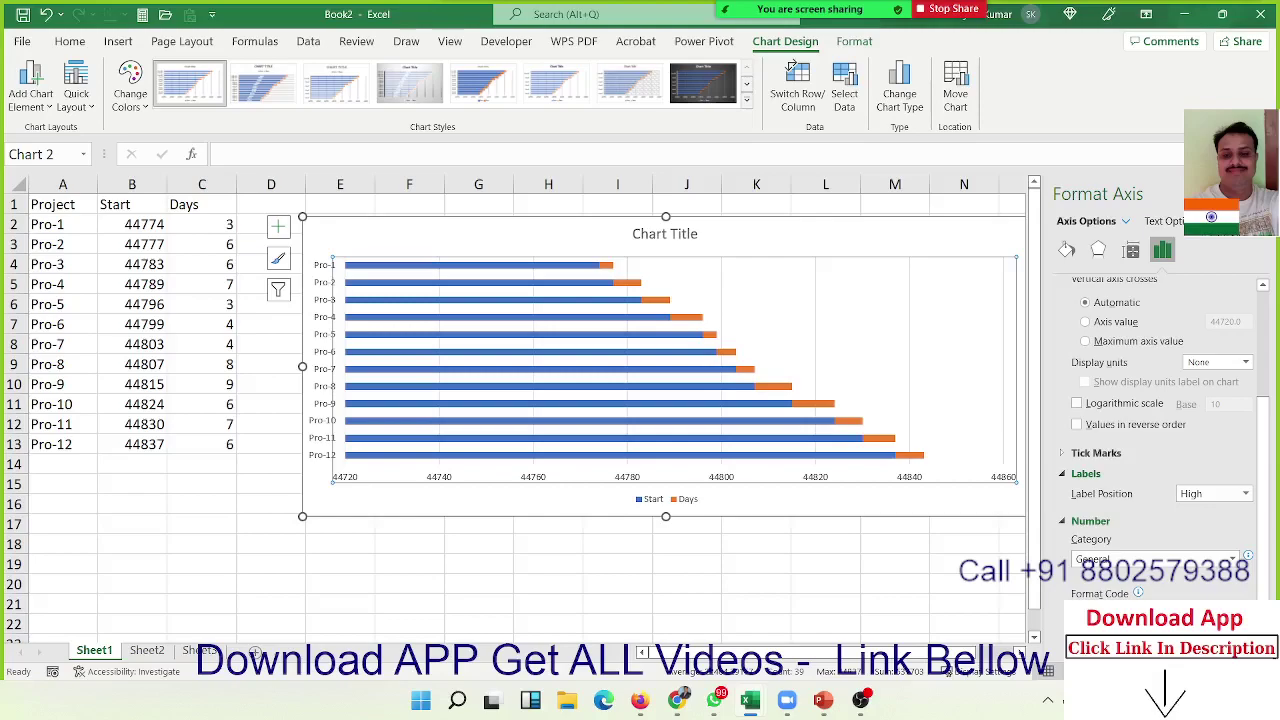
key(Return)
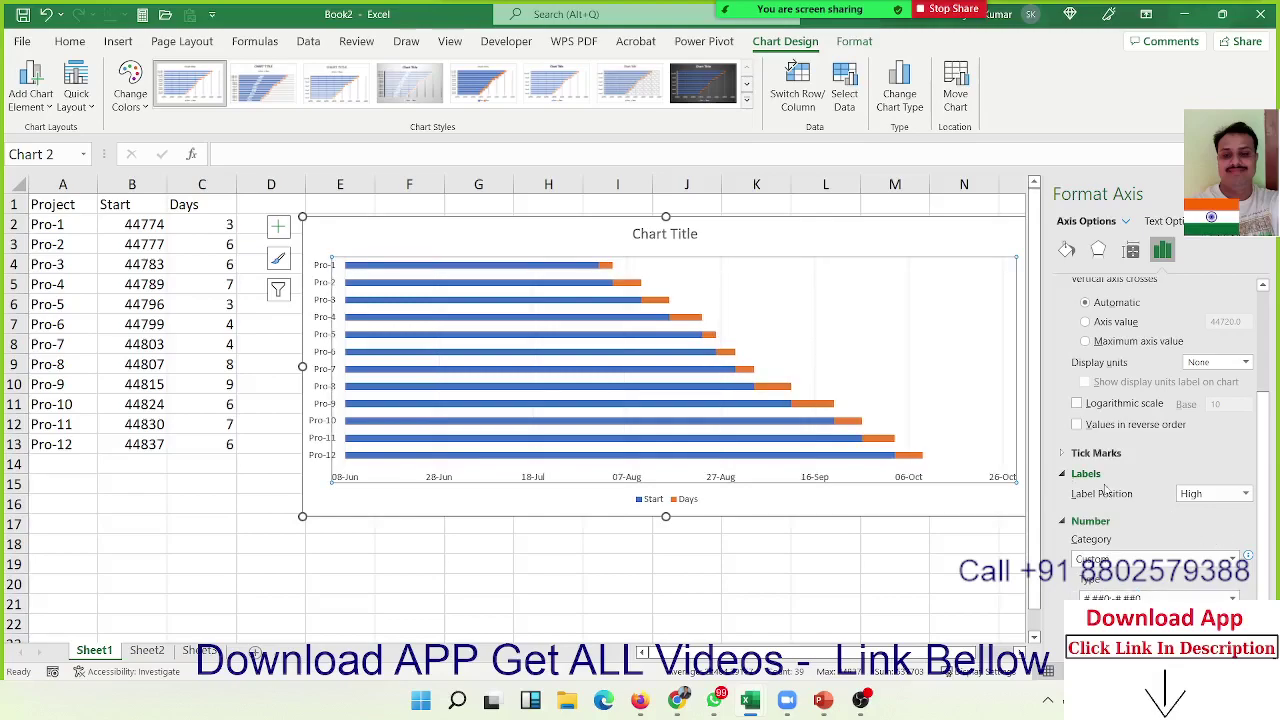
click(655, 457)
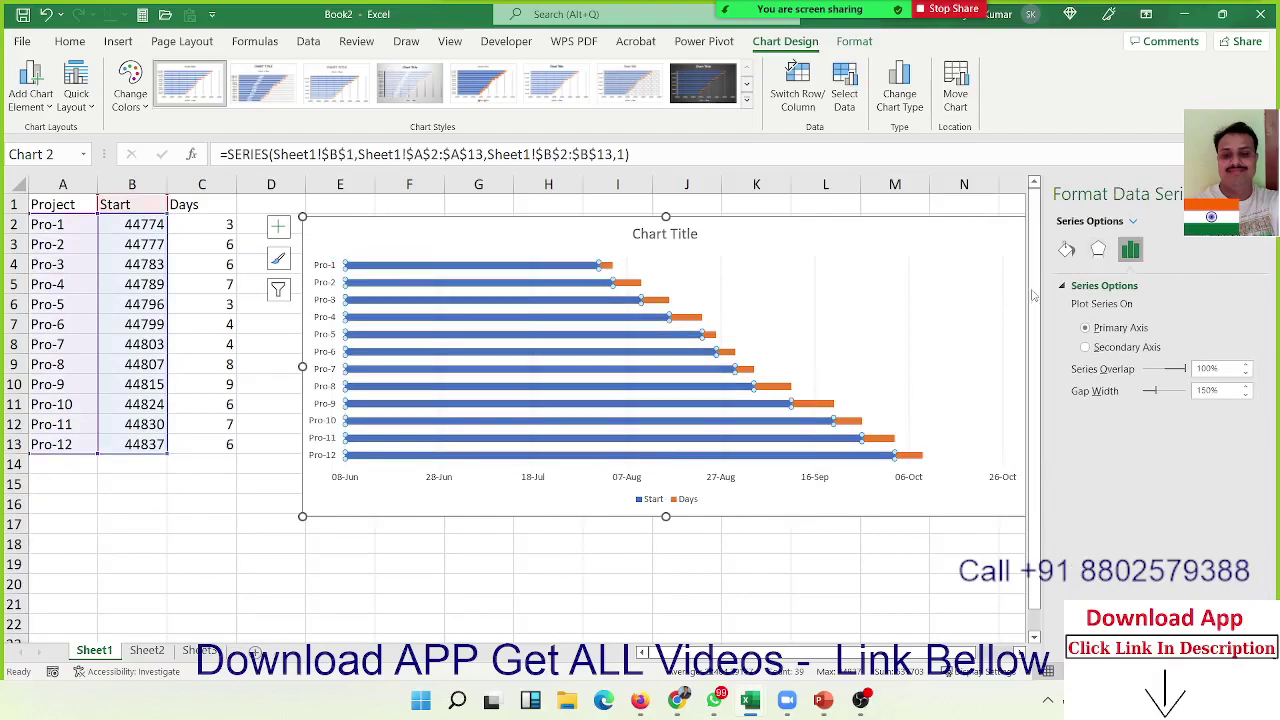
Step: Set the Start series to No fill so its bars are hidden
click(1066, 249)
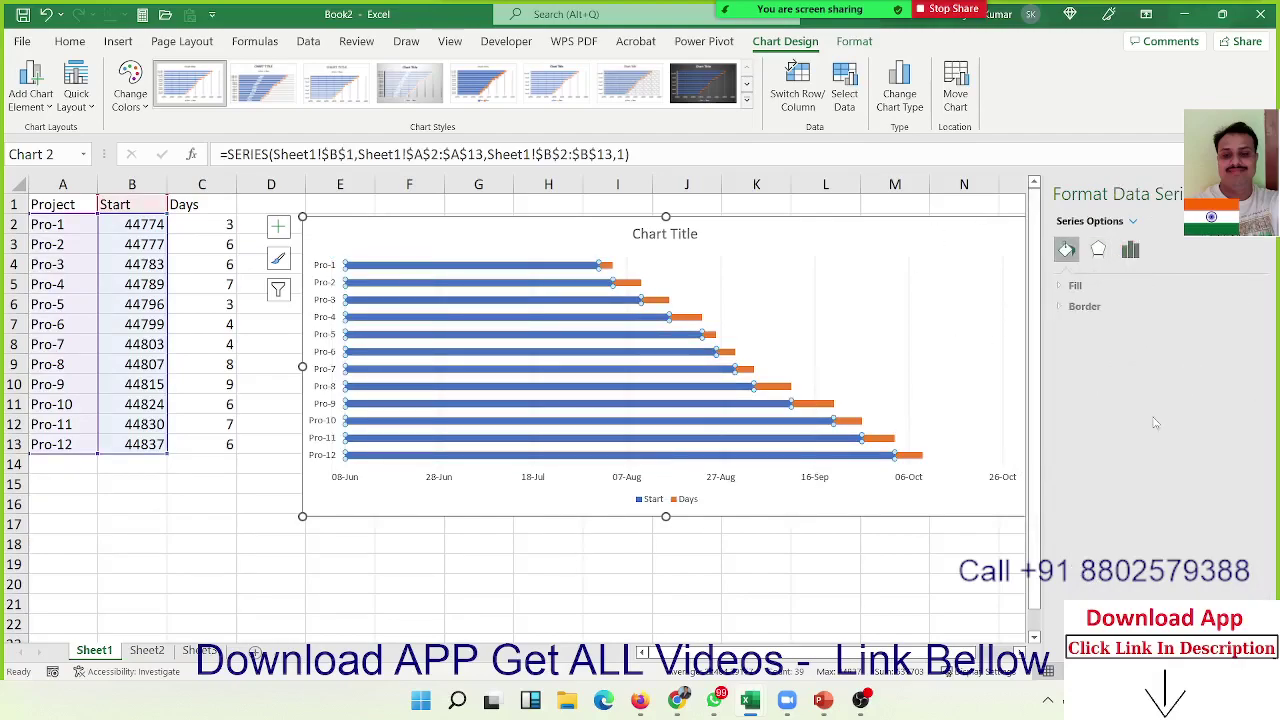
click(1076, 286)
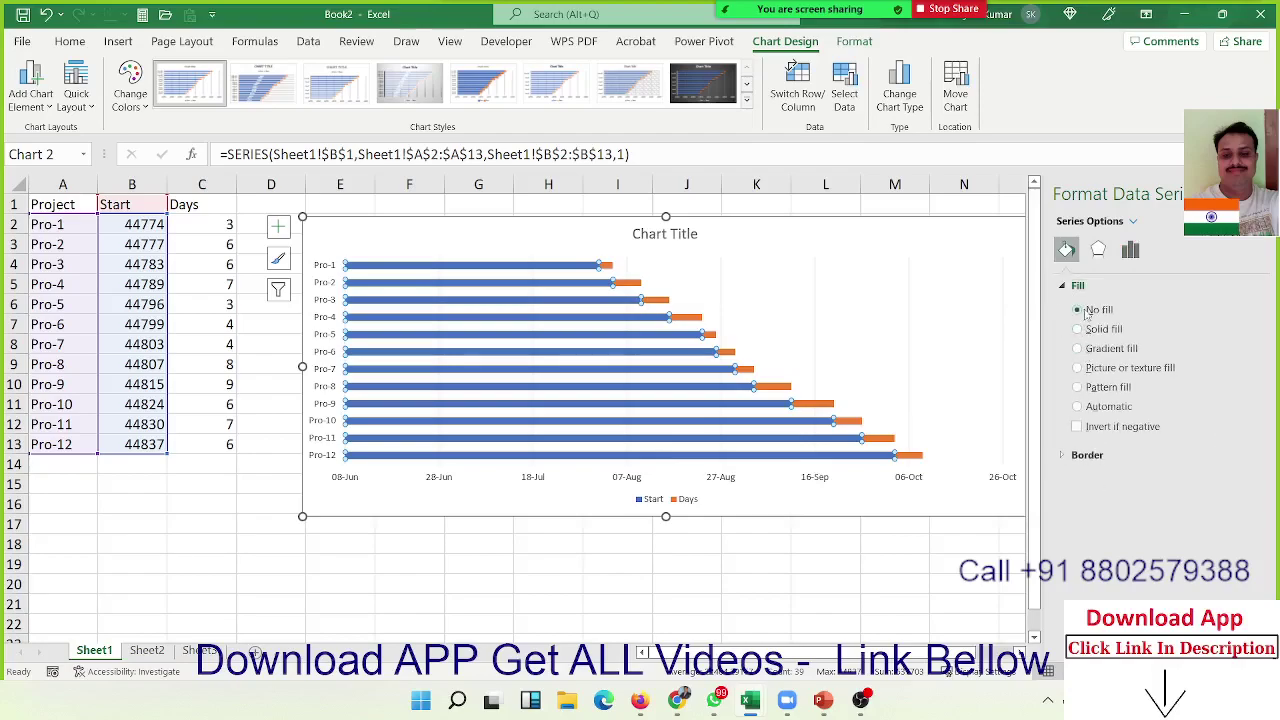
click(1078, 310)
click(1130, 249)
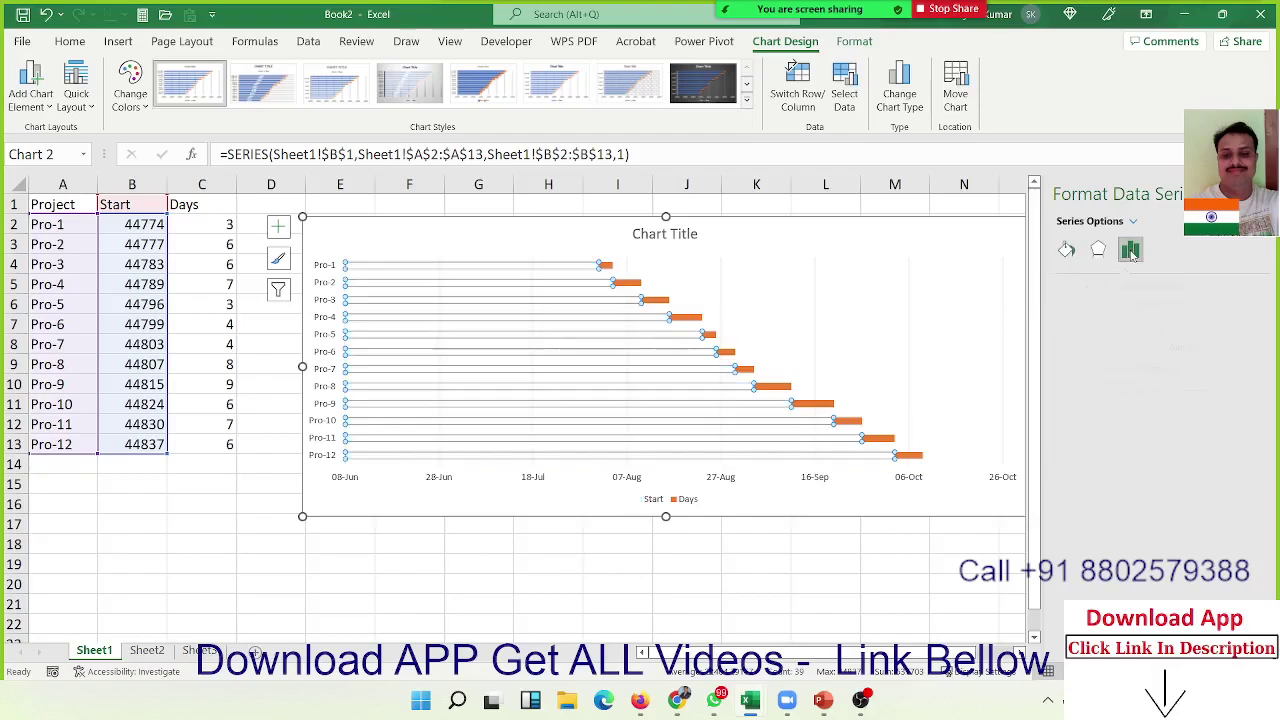
Step: Set the Days series gap width to 10% and reduce its series overlap
click(846, 420)
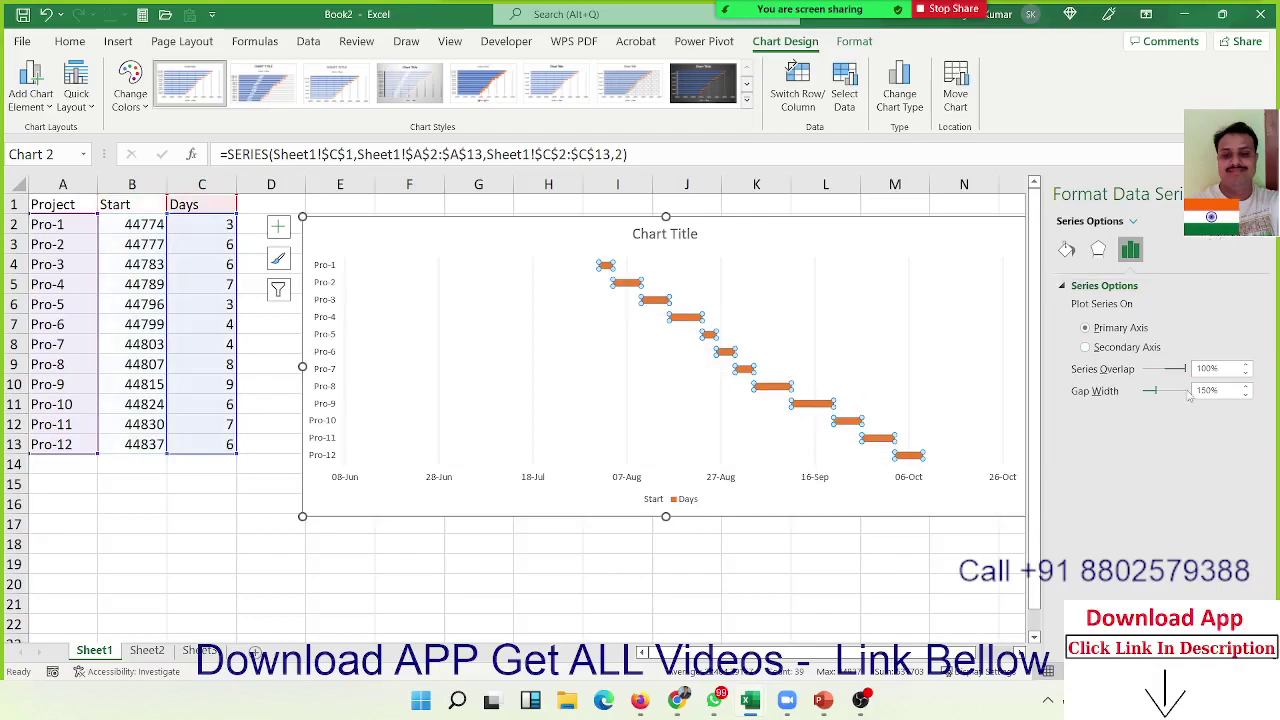
drag(1154, 397, 1149, 397)
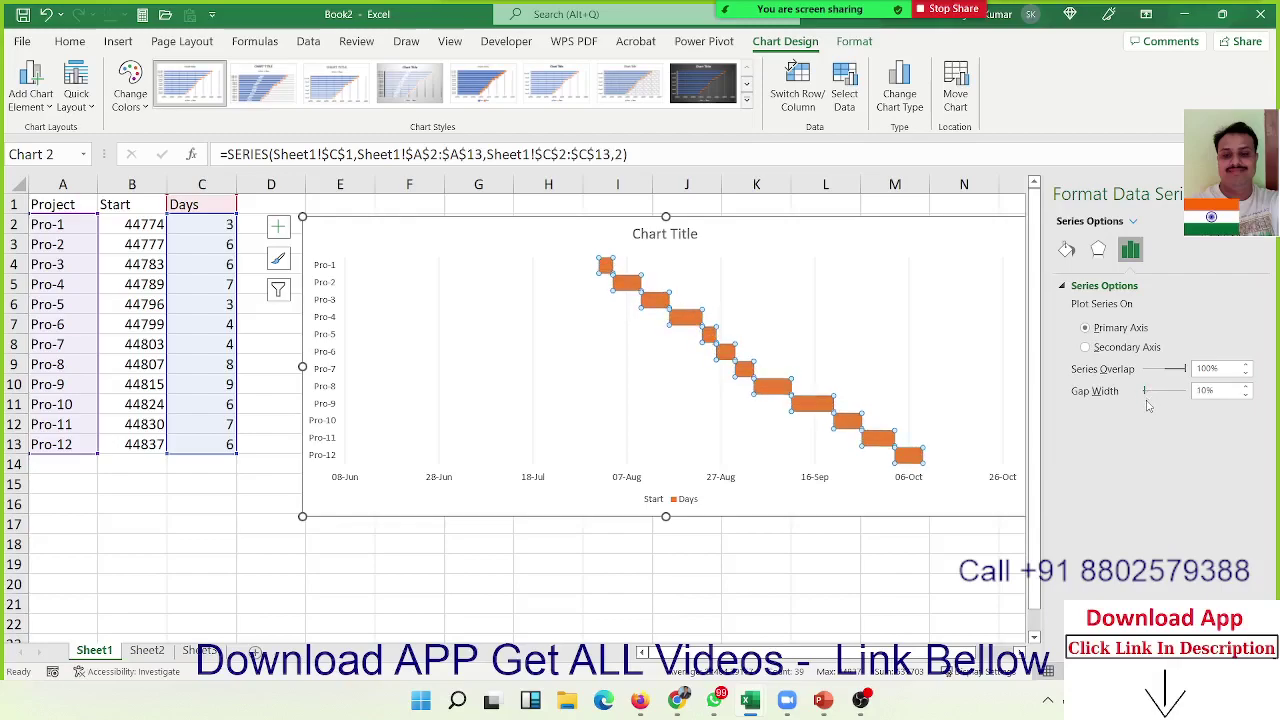
drag(1177, 371, 1174, 371)
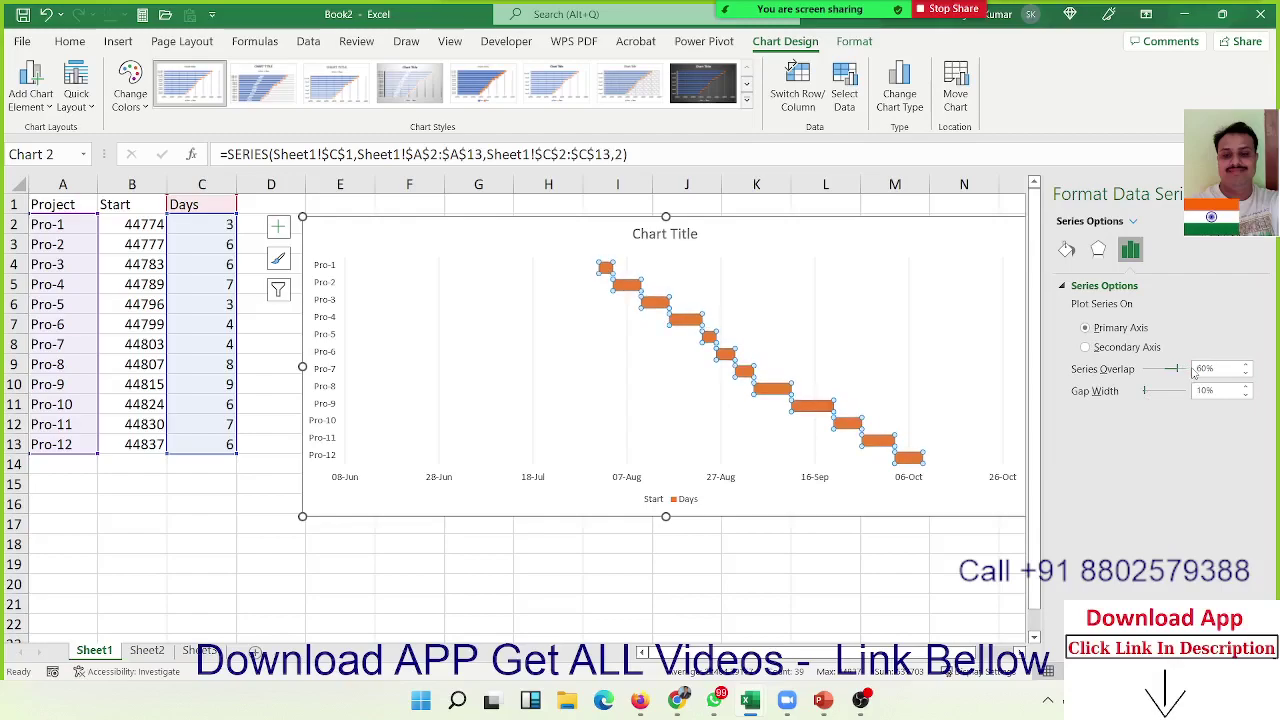
click(843, 581)
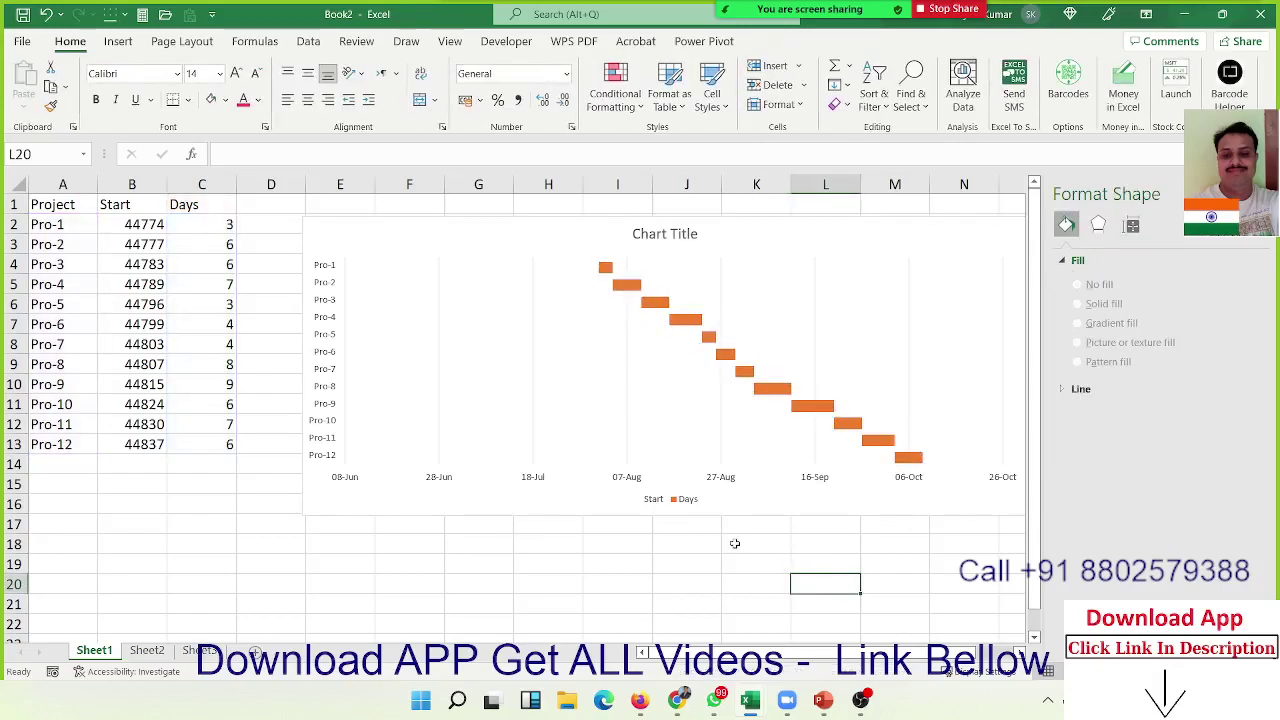
click(116, 228)
click(190, 224)
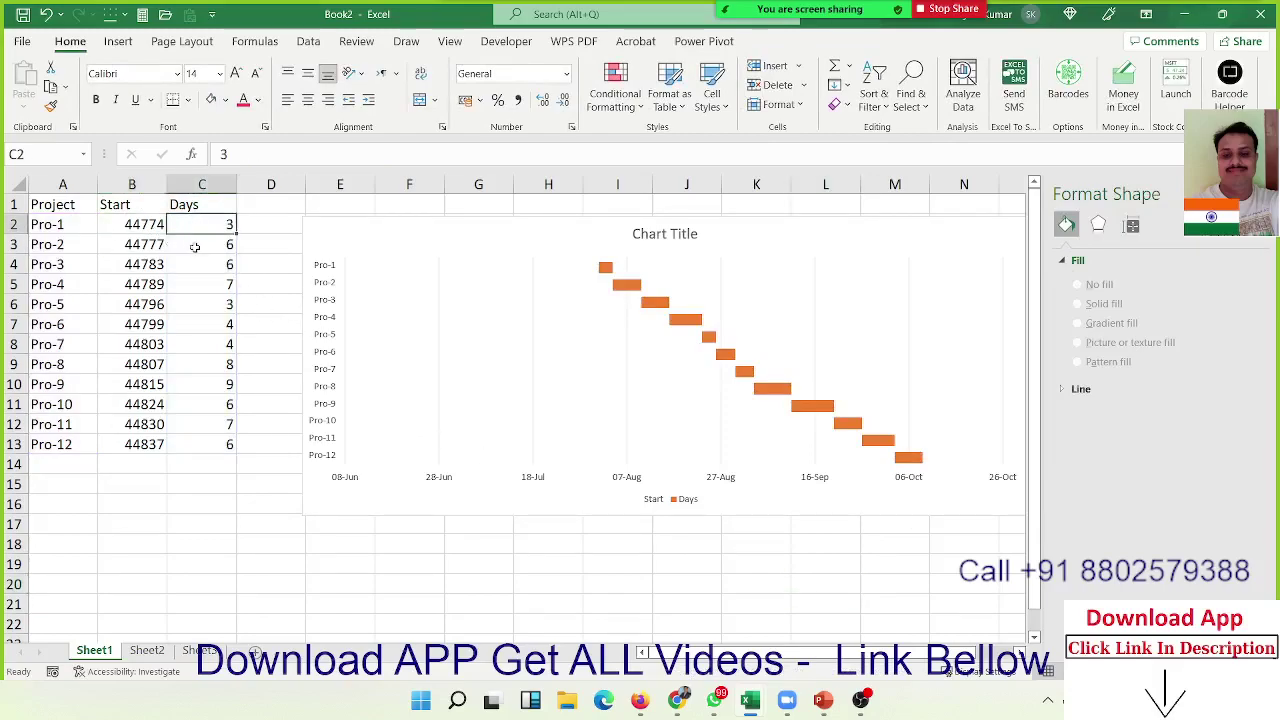
Step: Enter 5/1 in B3 so Pro-2's start becomes 05-Aug-22
click(146, 248)
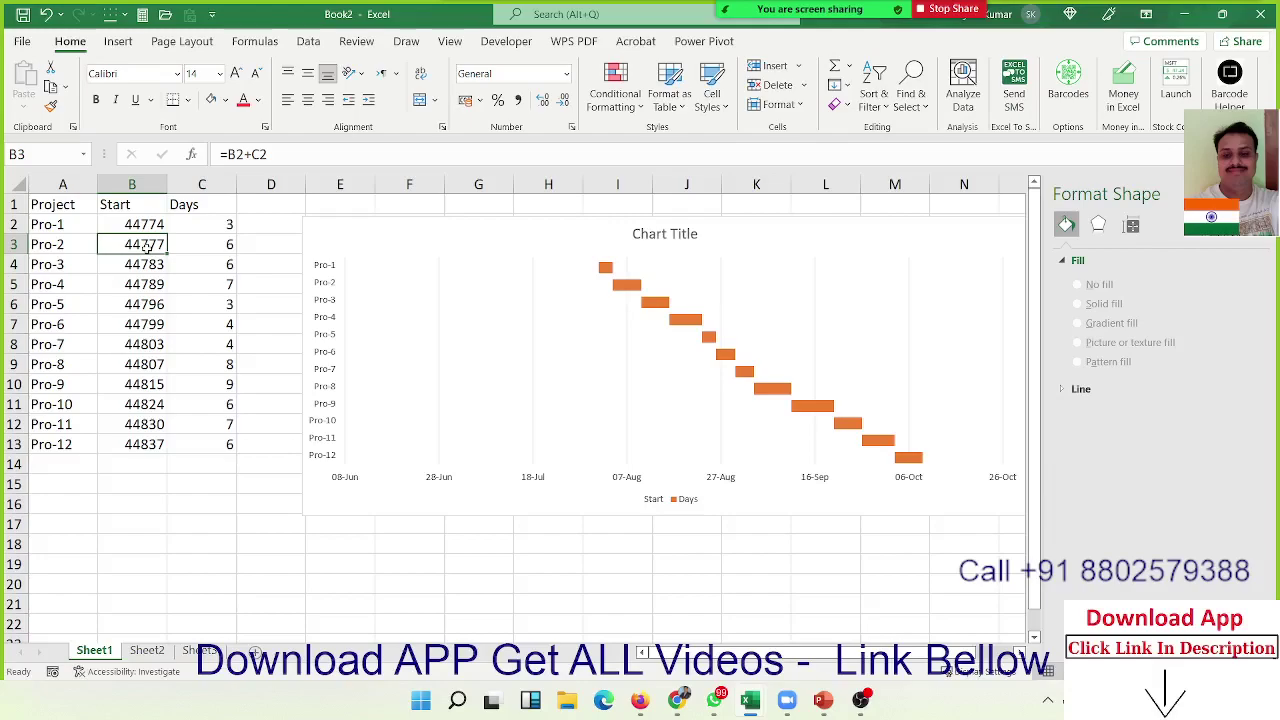
text(1/)
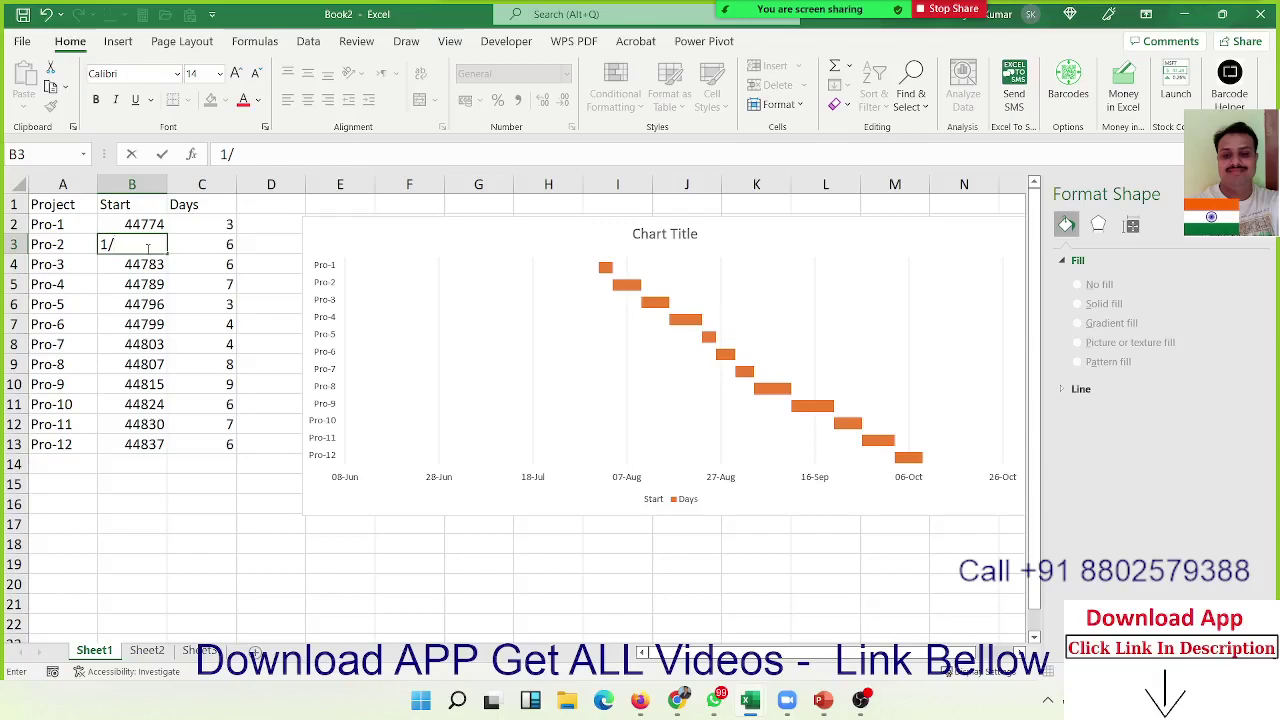
text(8)
key(Return)
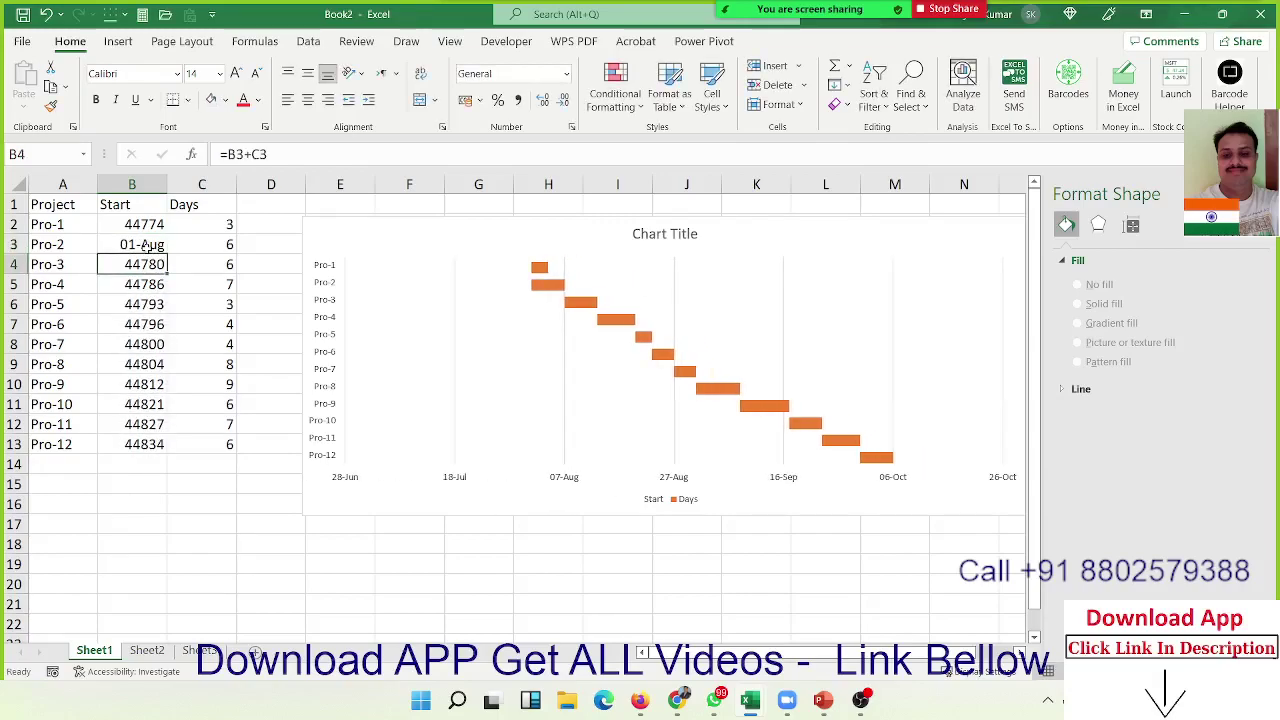
click(145, 246)
key(Down)
click(145, 246)
text(1/5)
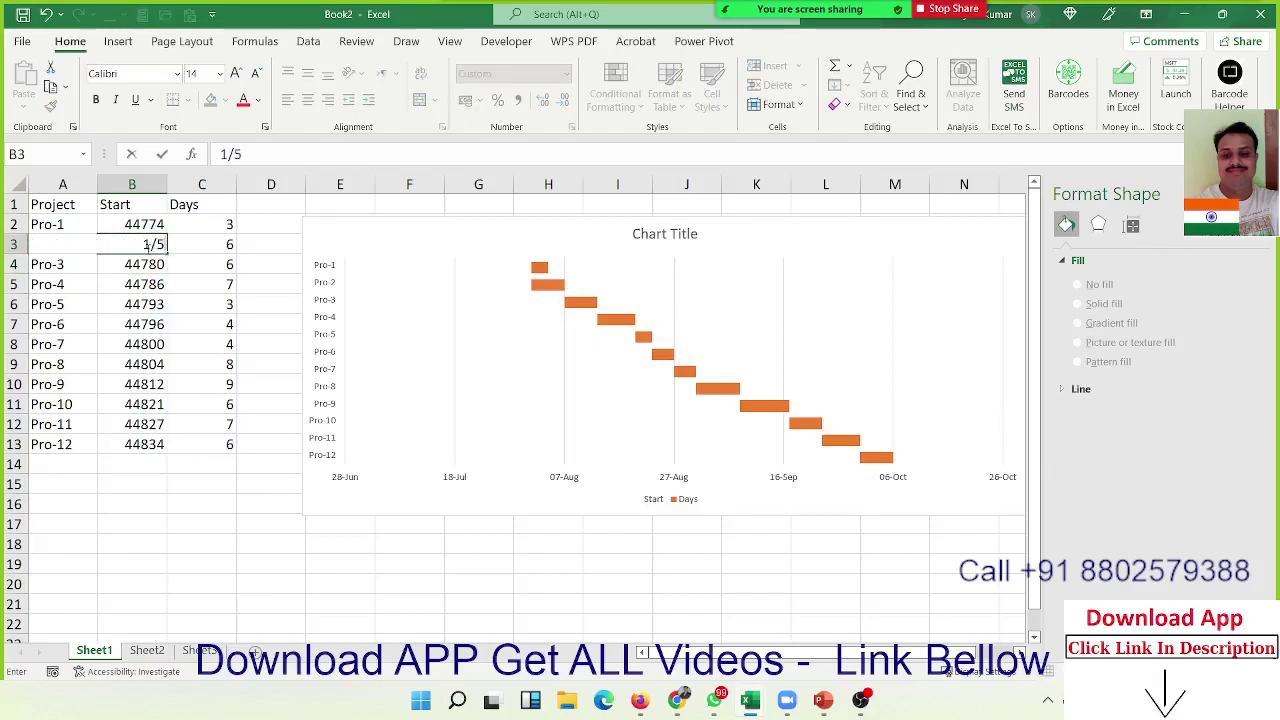
key(Escape)
text(5/1)
key(Return)
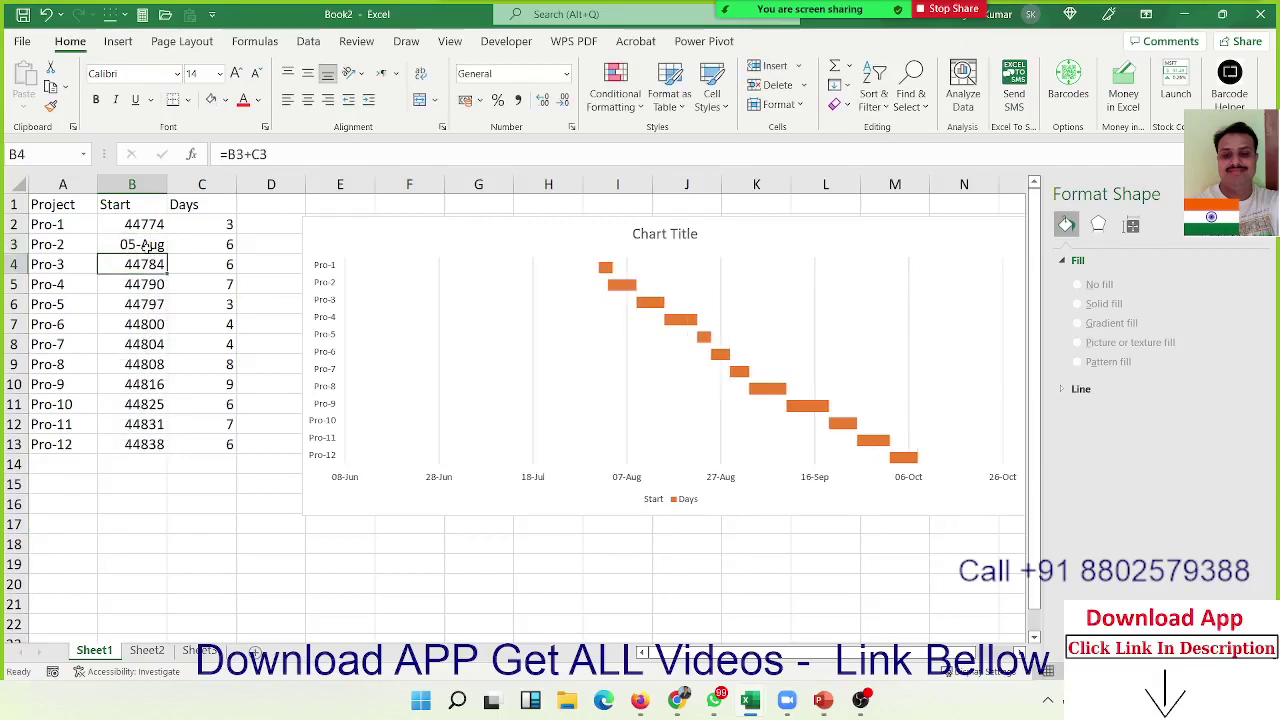
click(146, 245)
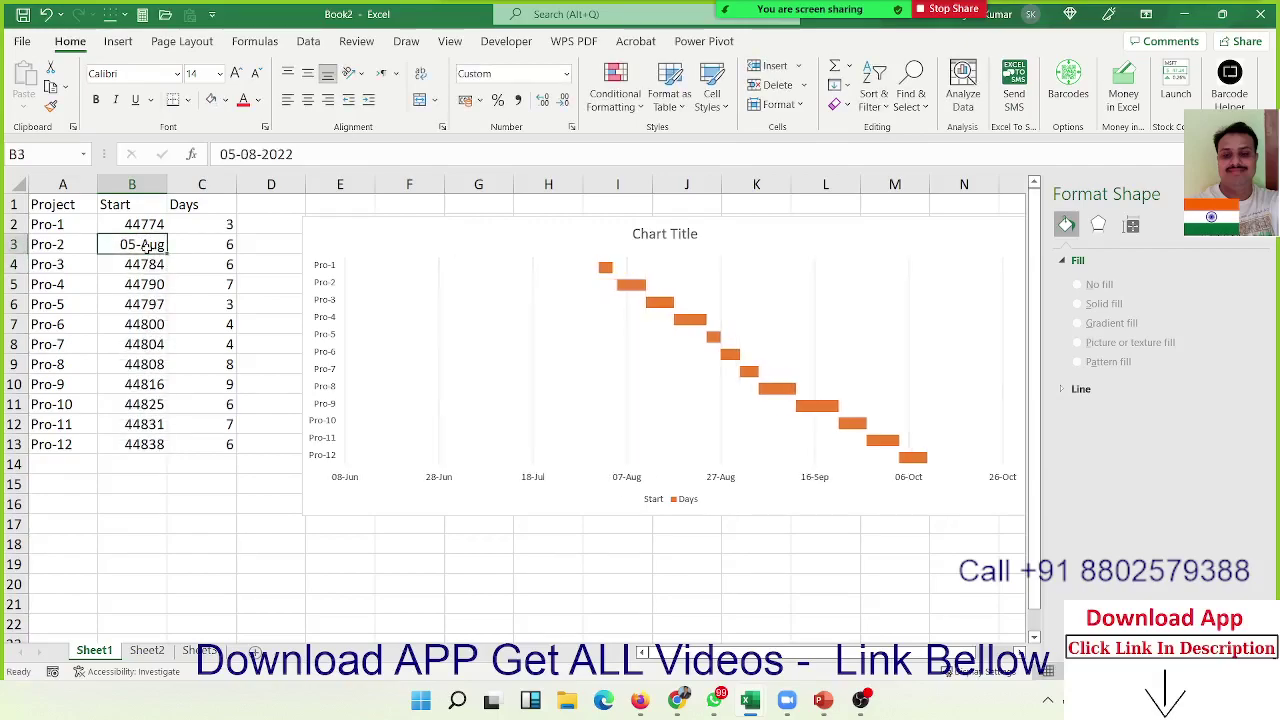
Step: Format the Start values B2:B13 as dd-mmm-yy dates
key(Up)
key(ctrl+shift+Down)
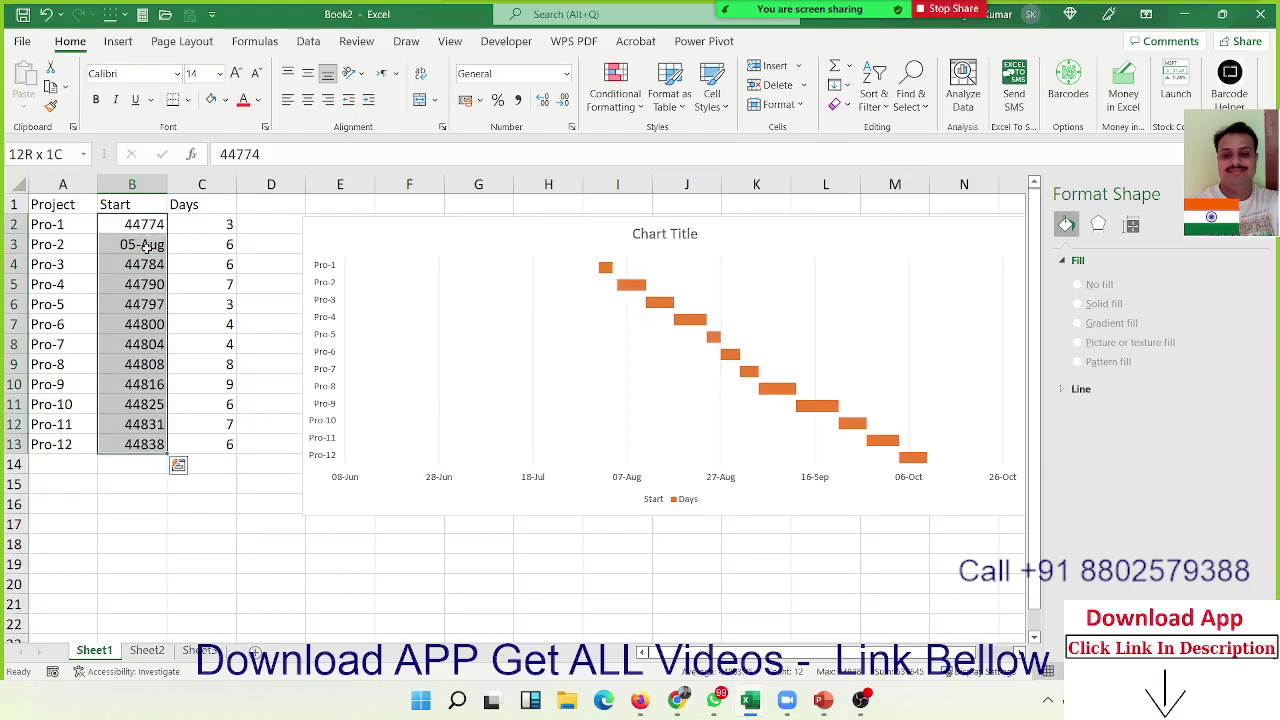
key(ctrl+shift+3)
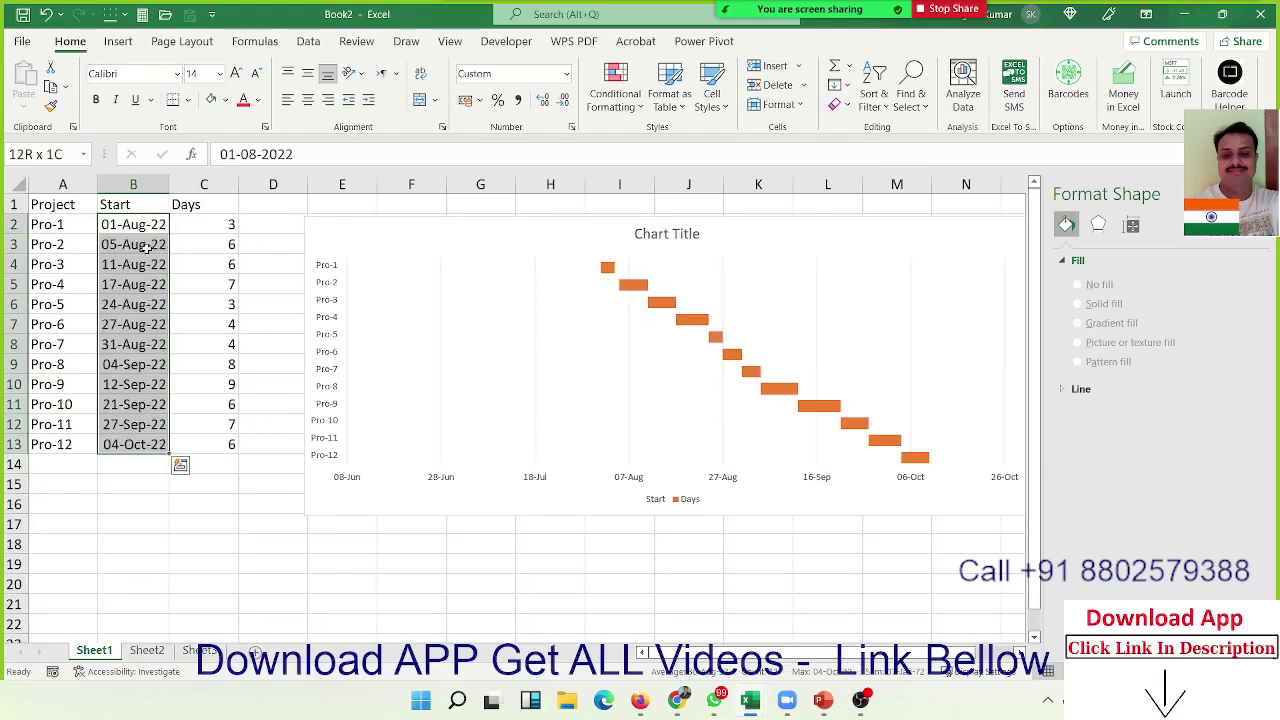
click(147, 247)
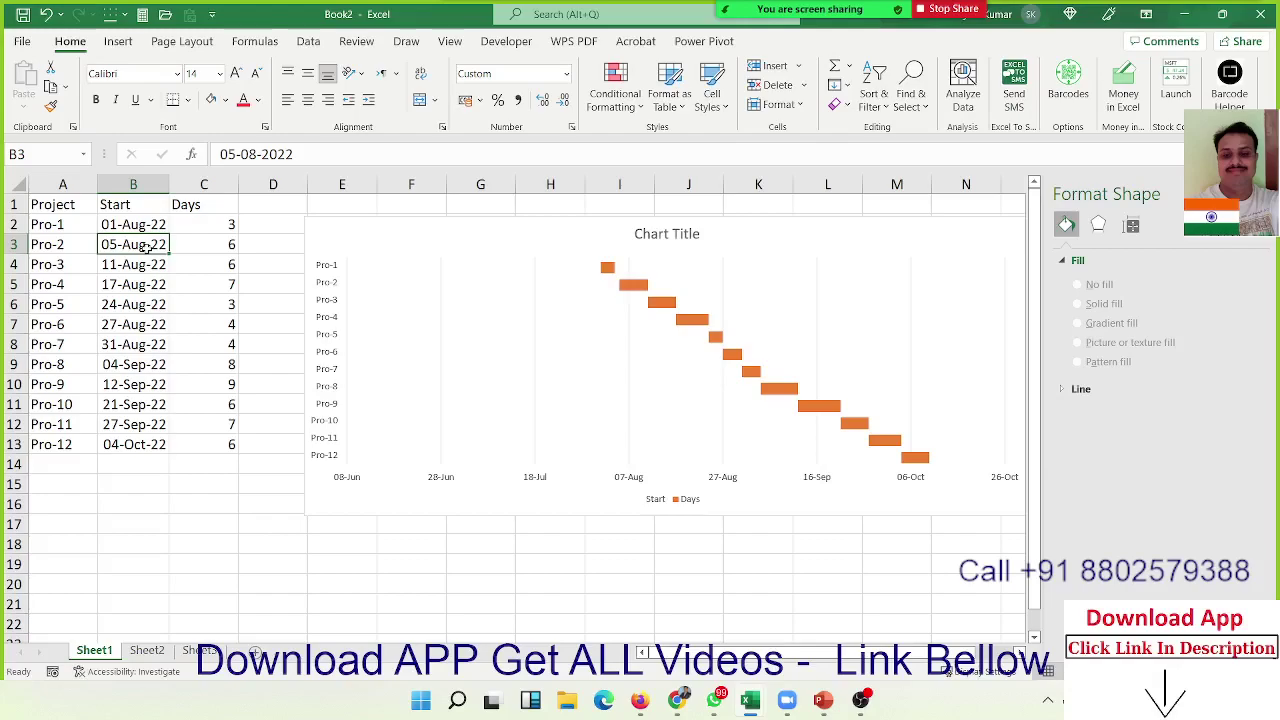
Step: Show Pro-1's start in B2 as its serial number, 44774
click(446, 479)
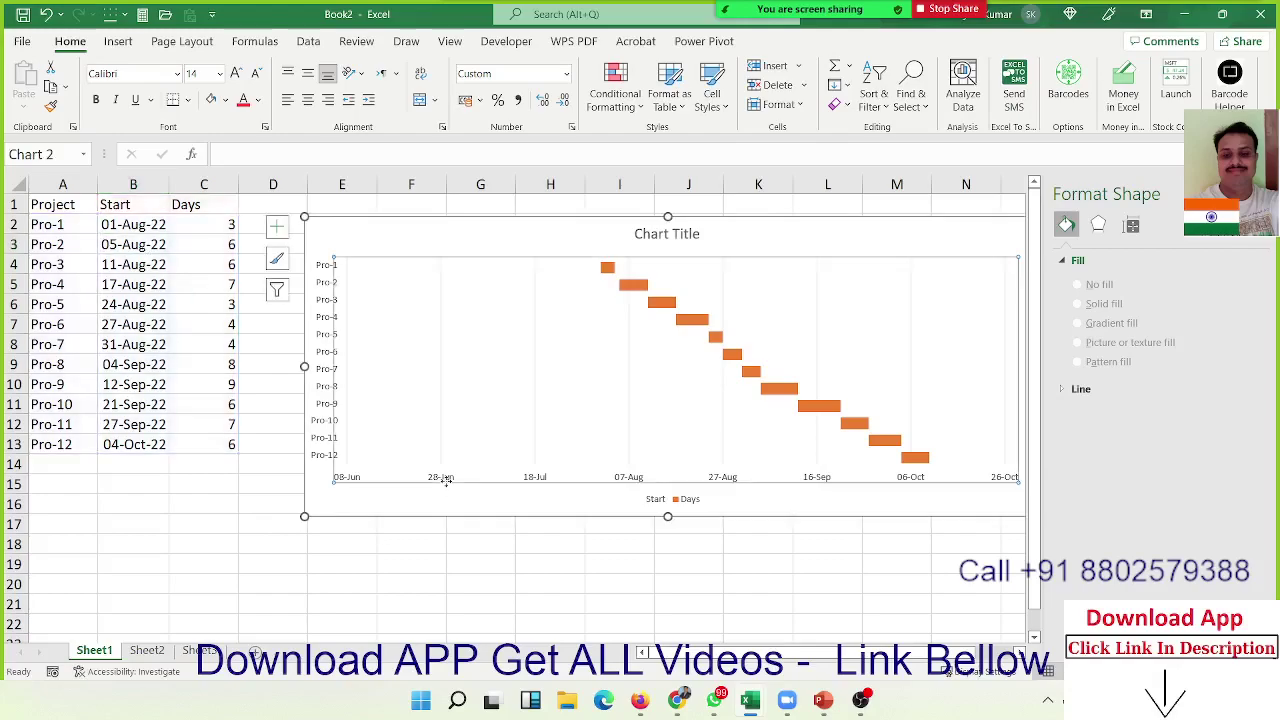
click(443, 479)
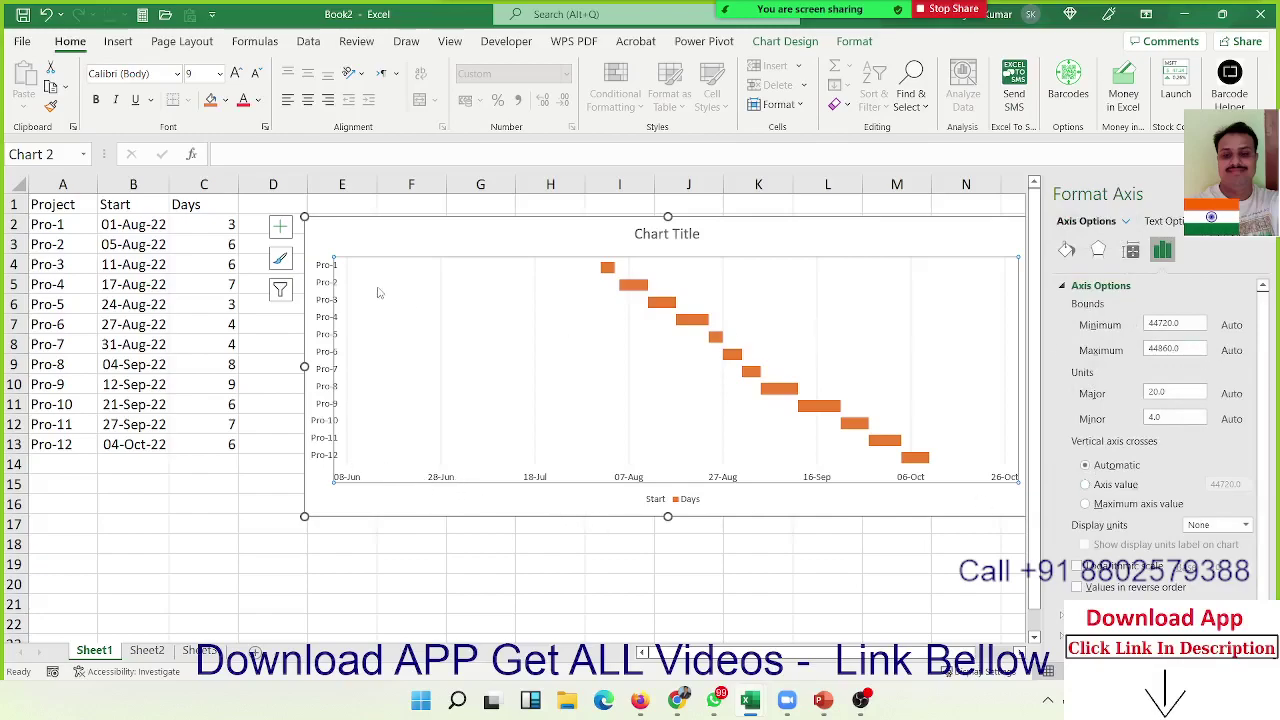
click(132, 240)
click(128, 227)
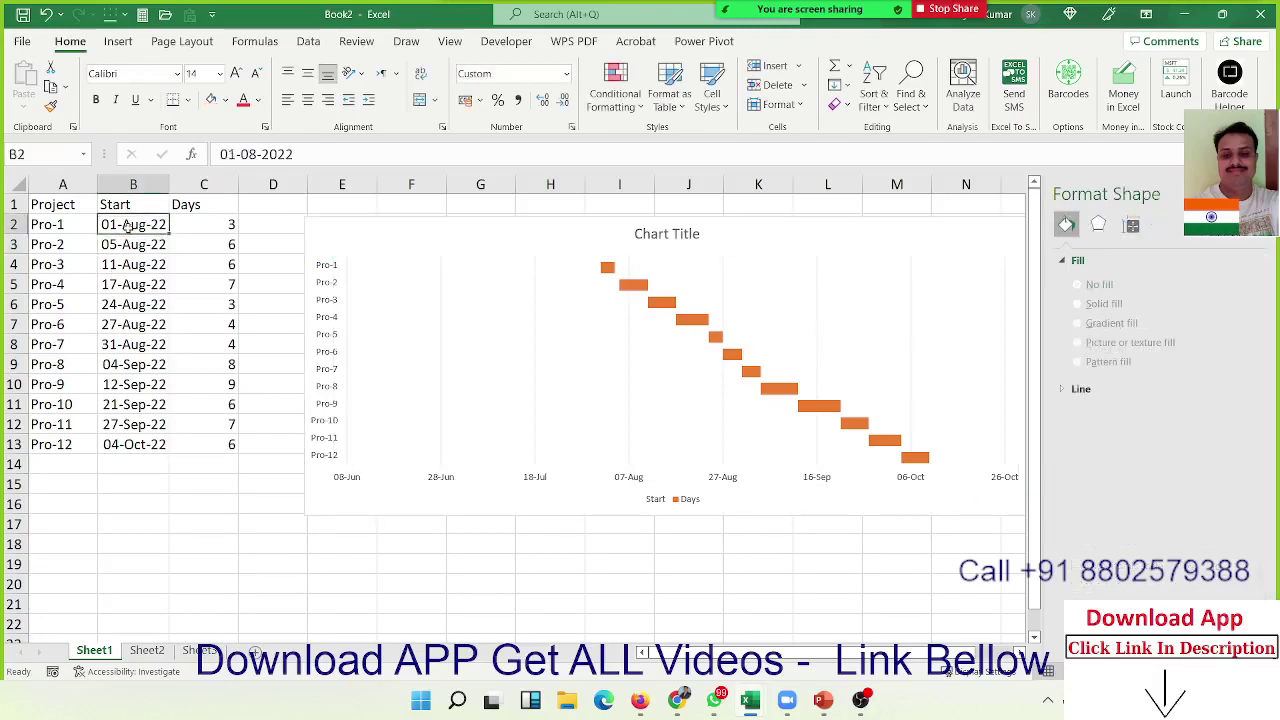
key(ctrl+shift+asciitilde)
click(150, 444)
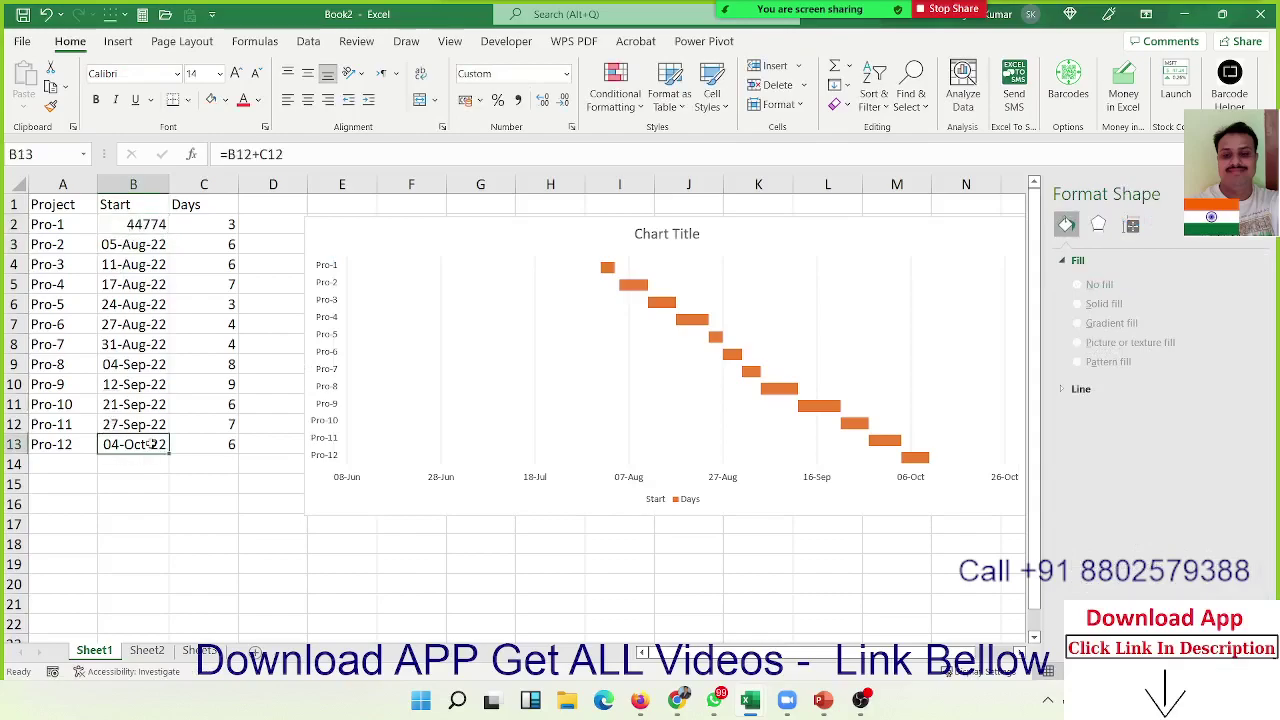
Step: Set the date axis minimum bound to 44774 (01-Aug), with a maximum of 44790
click(644, 481)
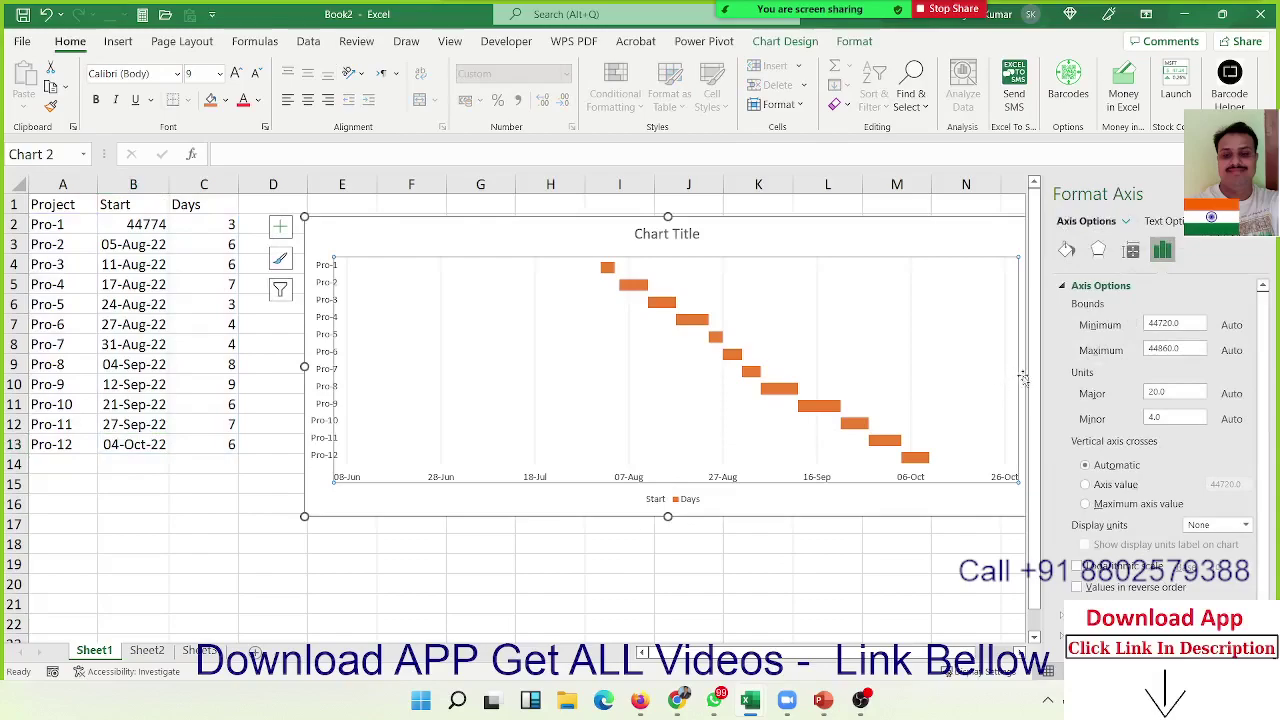
drag(1183, 323, 1076, 320)
text(44)
text(774)
key(Tab)
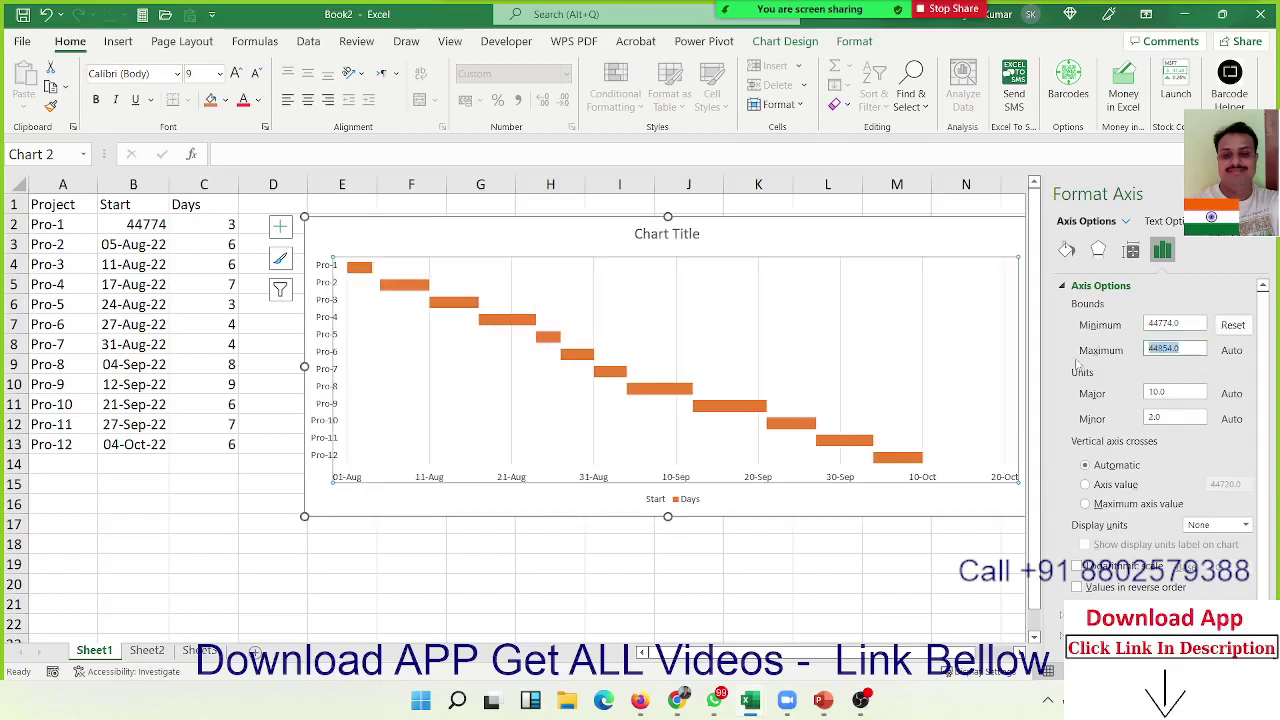
text(4490)
key(Return)
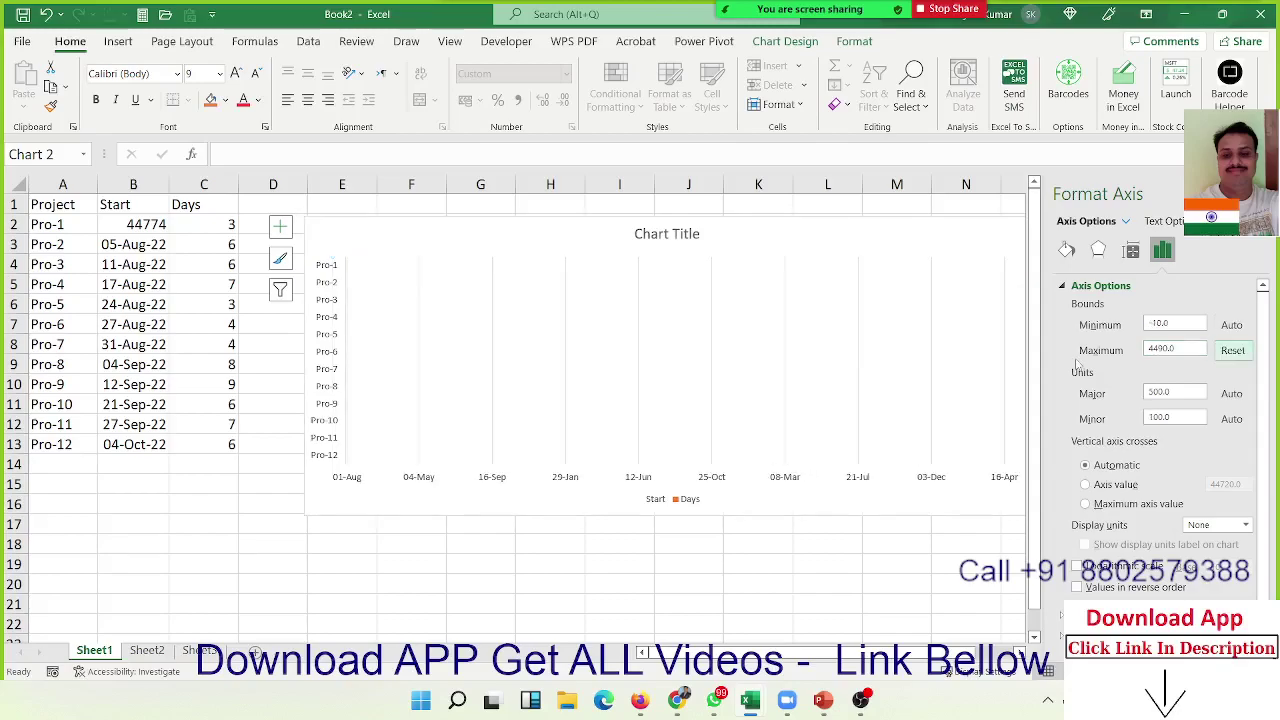
click(1162, 349)
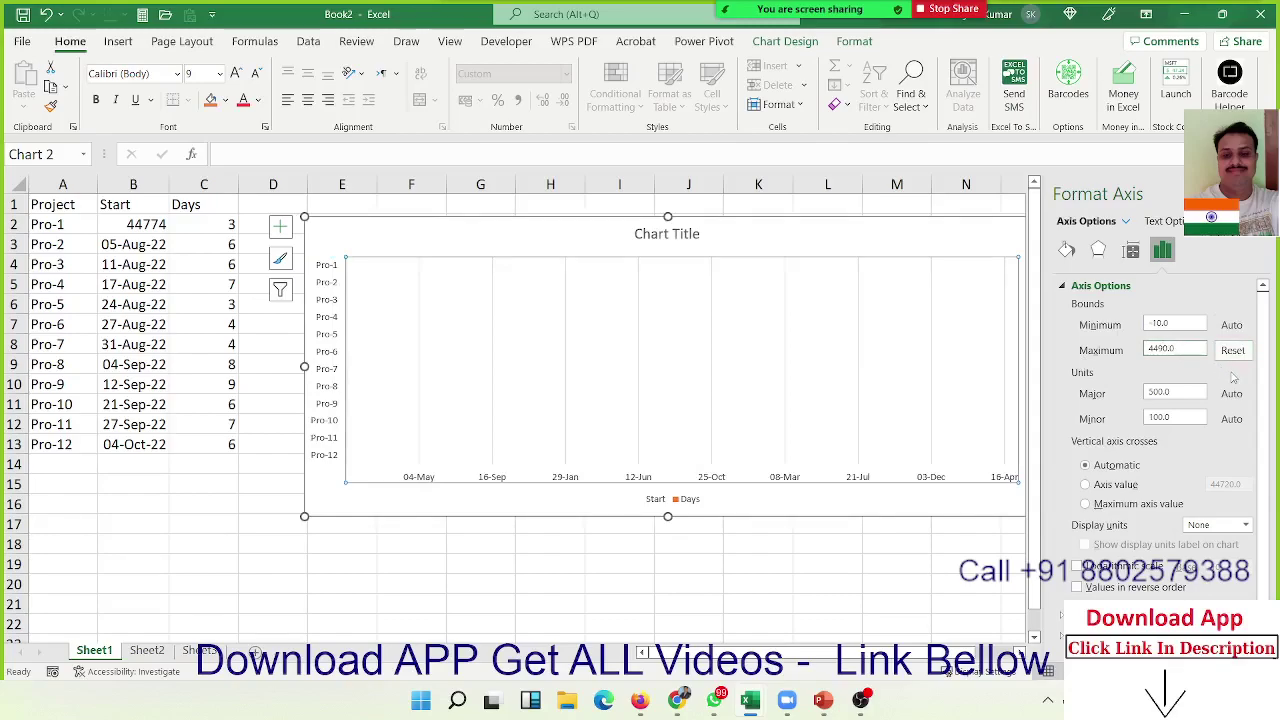
text(7)
key(Return)
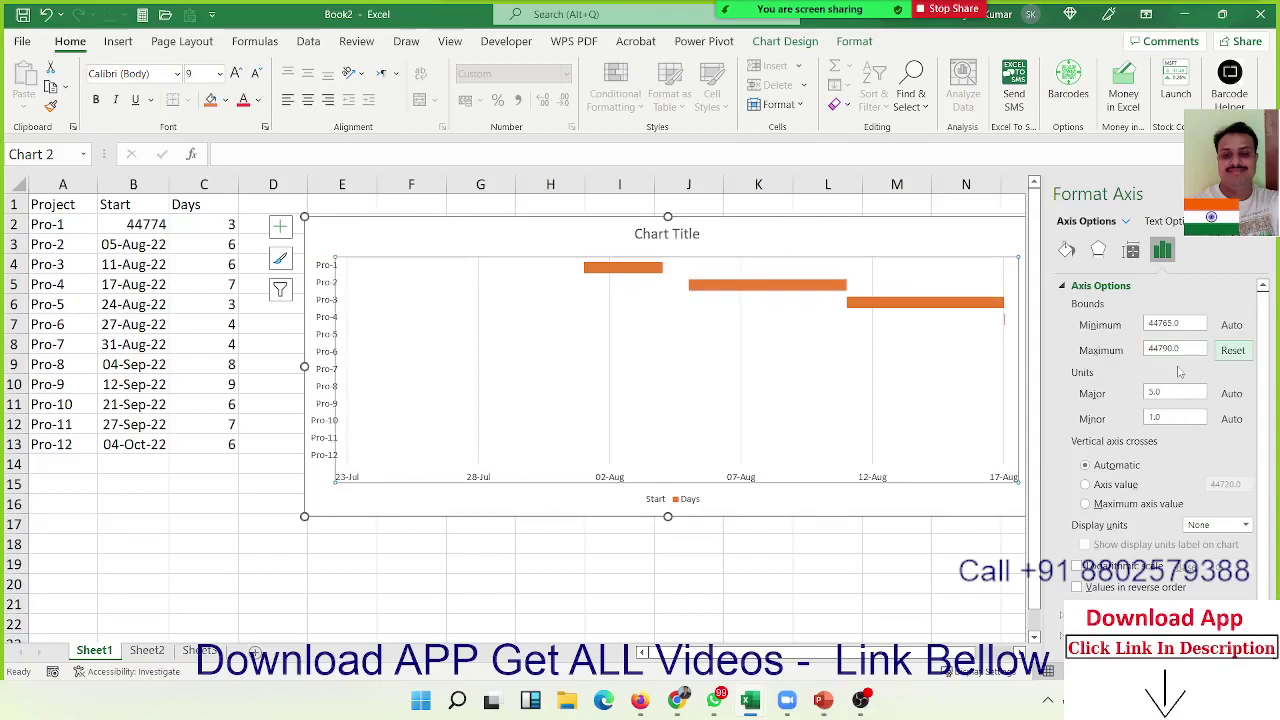
click(1167, 325)
text(74)
key(Return)
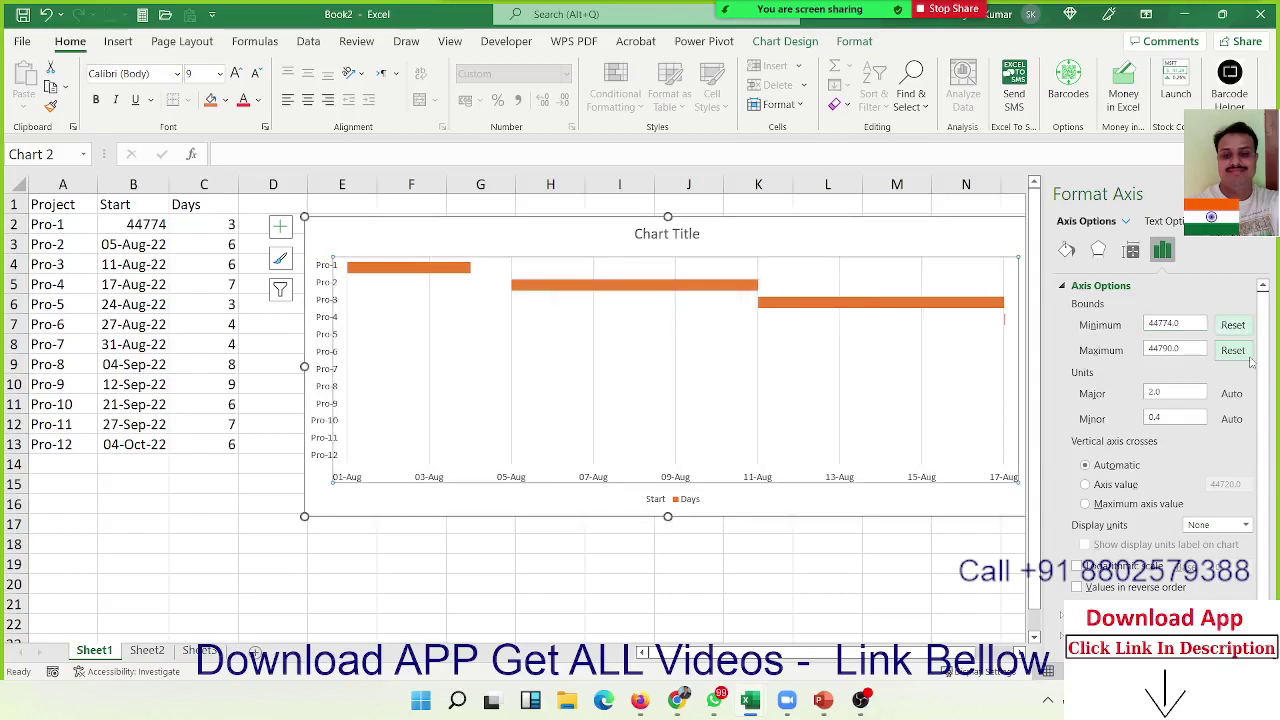
Step: Change the axis maximum to 44800 and show B13's start date as a serial number
double_click(1166, 351)
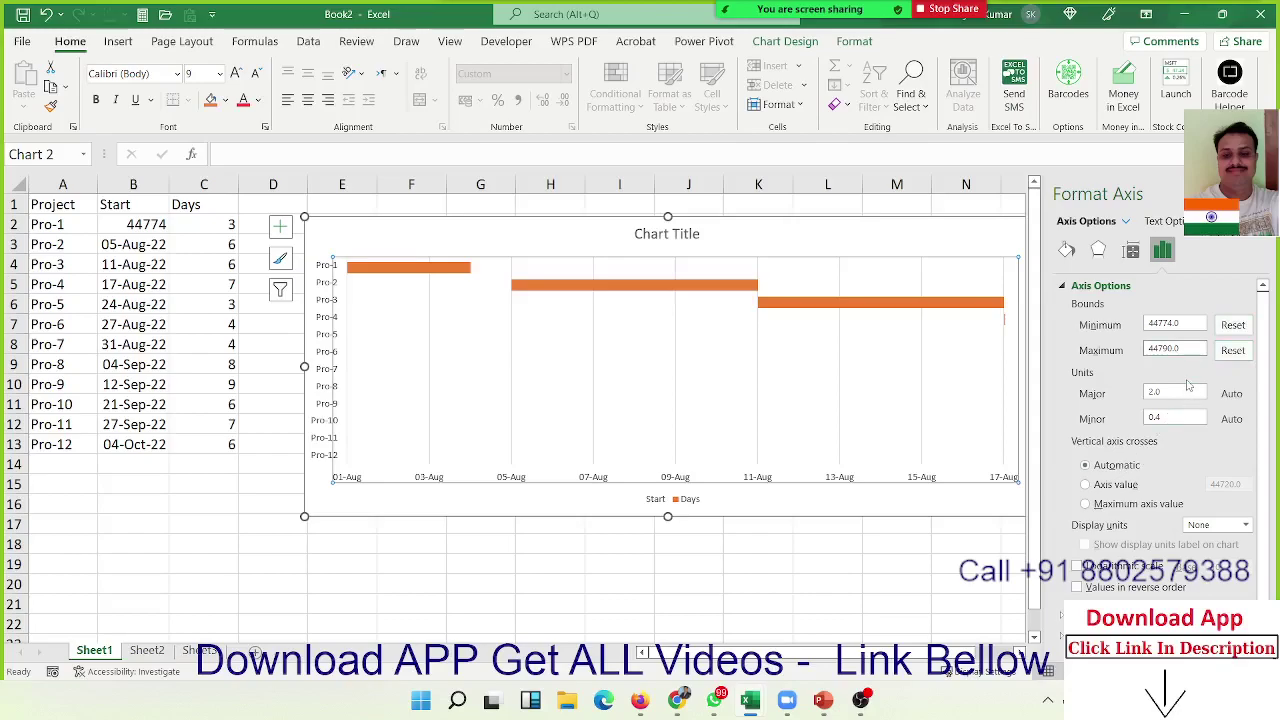
key(BackSpace)
key(BackSpace)
text(80)
key(Return)
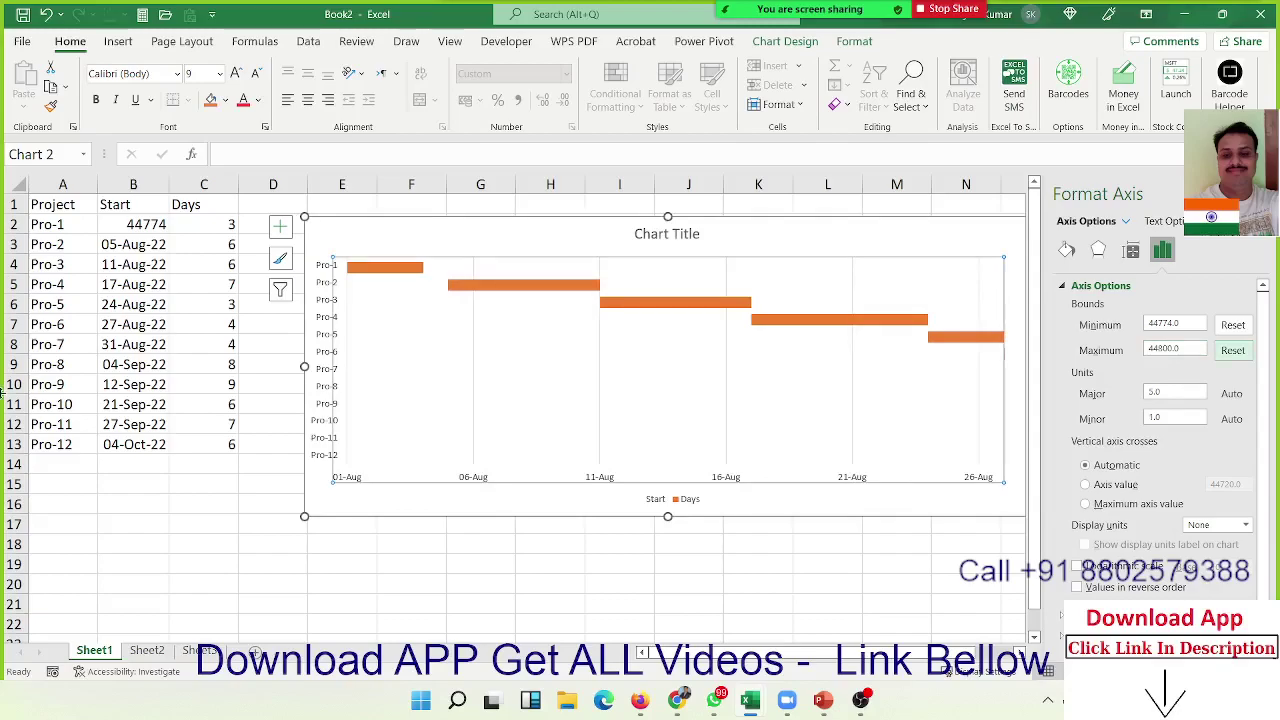
click(145, 444)
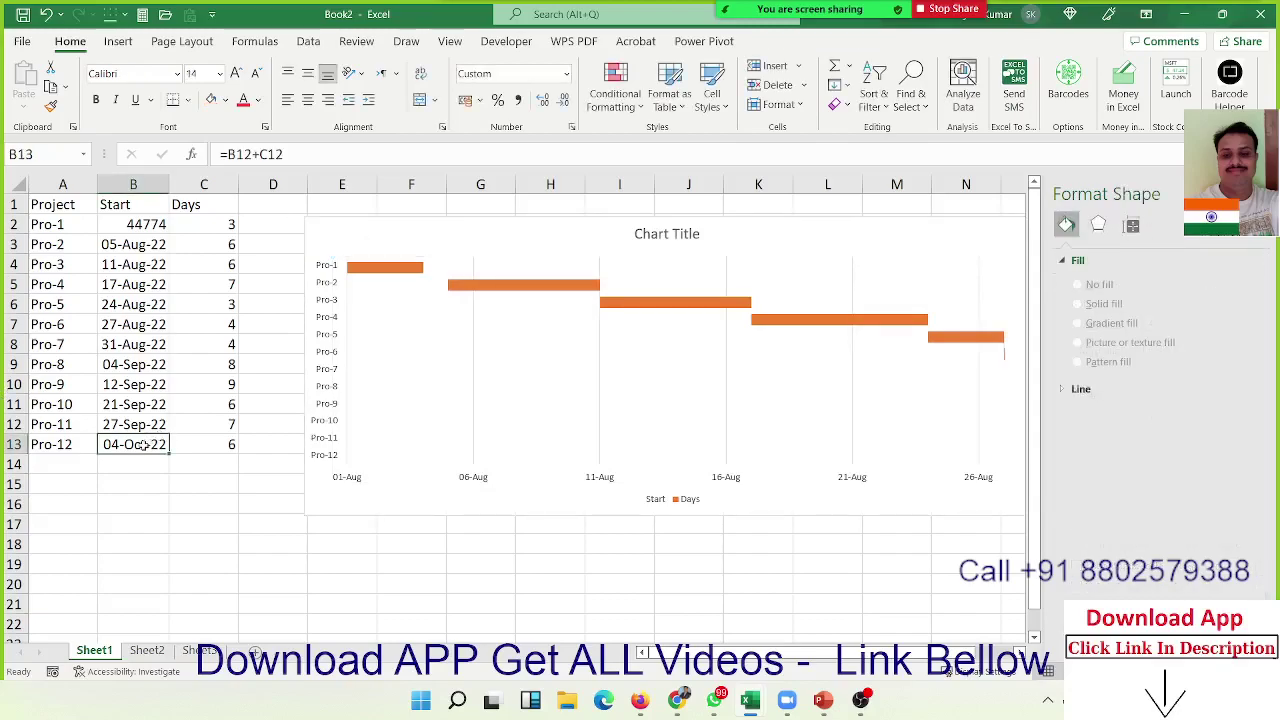
key(ctrl+shift+asciitilde)
Step: Raise the date axis maximum bound to 44840 and close the Format Axis pane
click(443, 512)
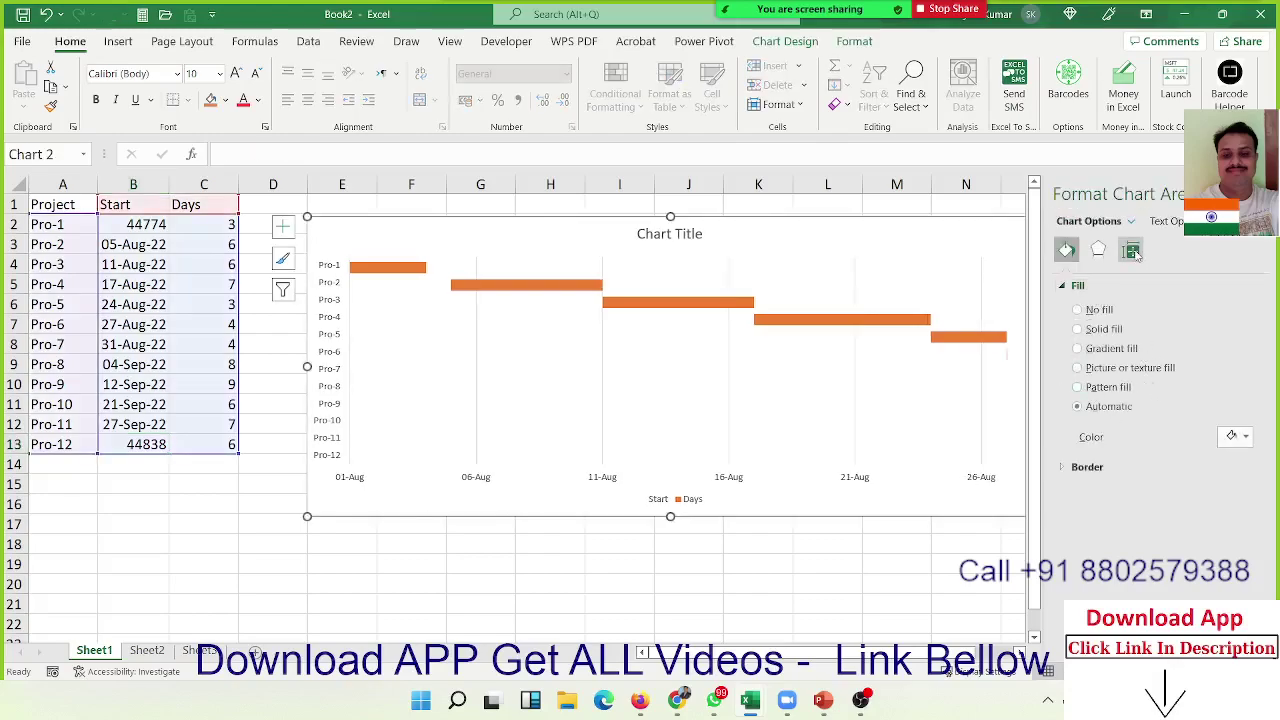
click(1133, 252)
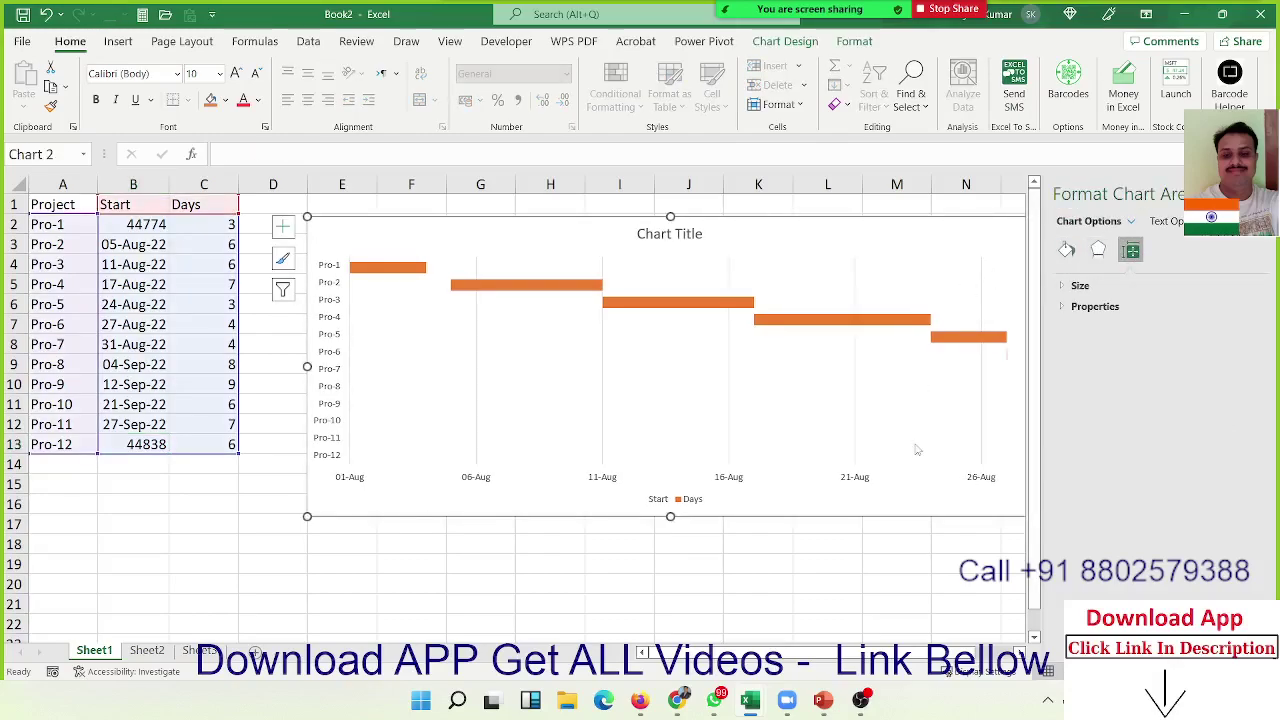
click(868, 483)
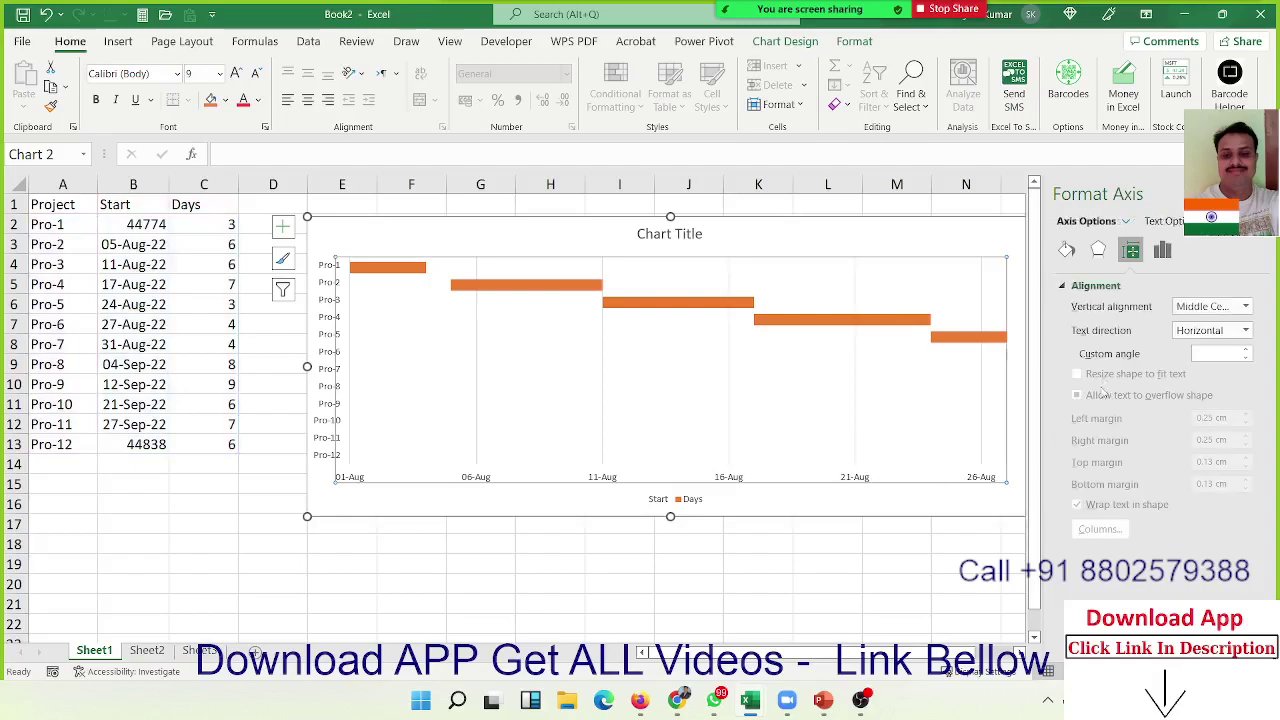
click(1162, 250)
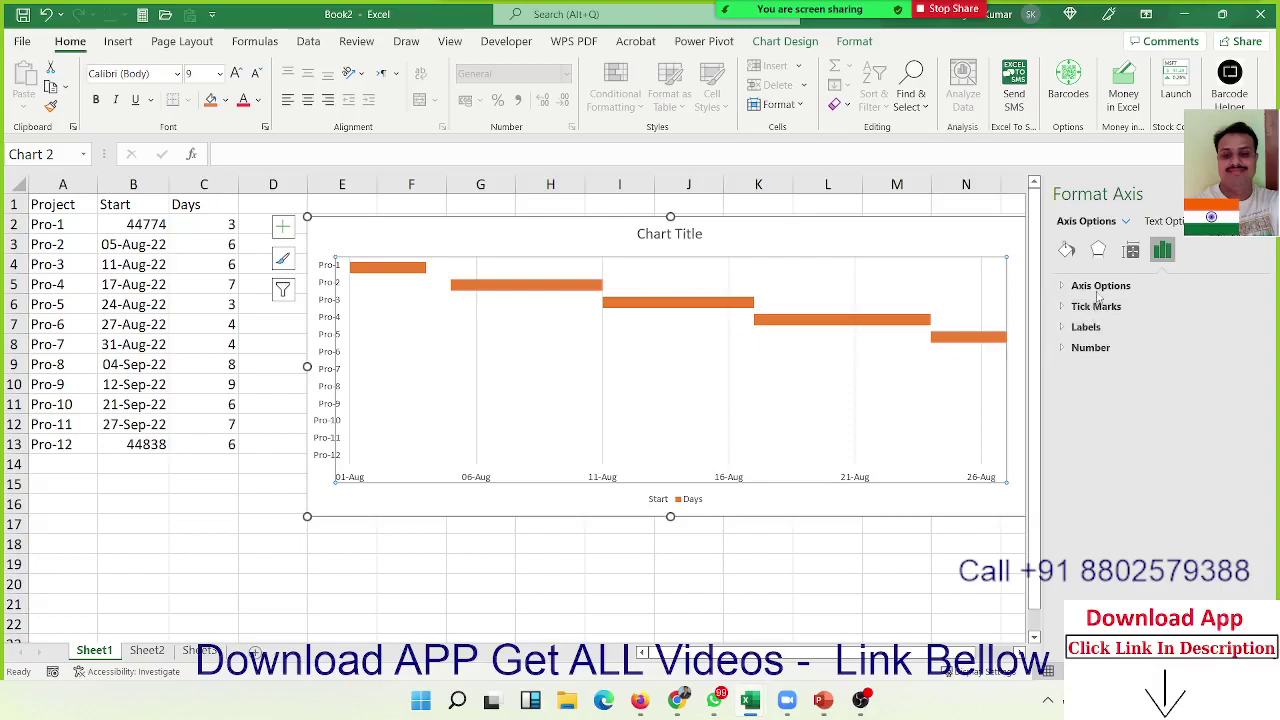
click(1099, 286)
click(1163, 349)
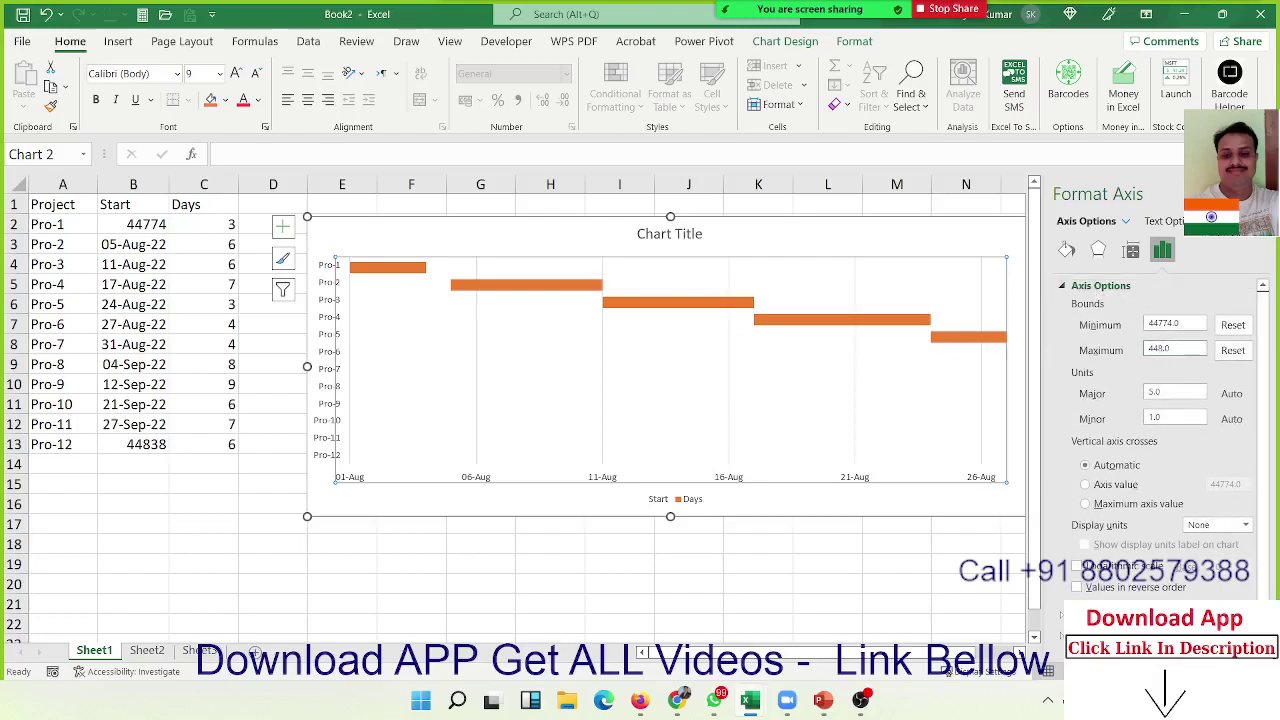
text(44840)
key(Return)
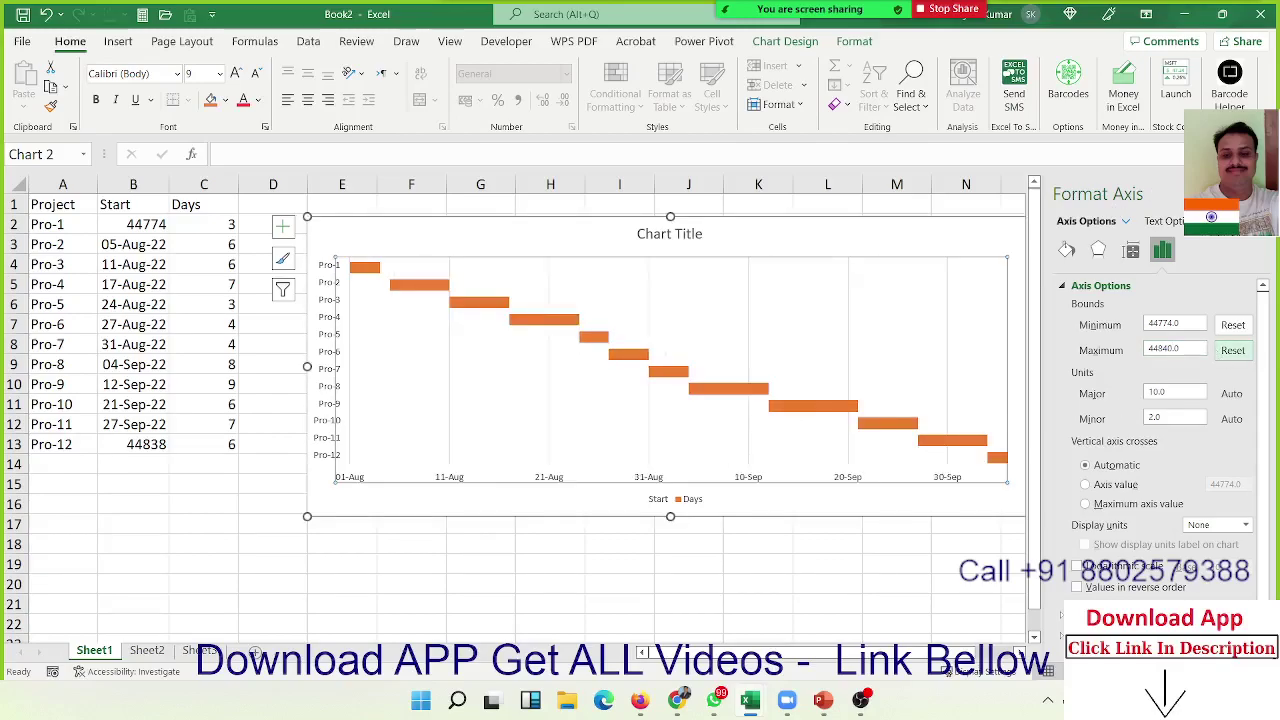
click(1262, 193)
Step: Add data labels showing each Days bar's duration and nudge the chart slightly left
click(613, 580)
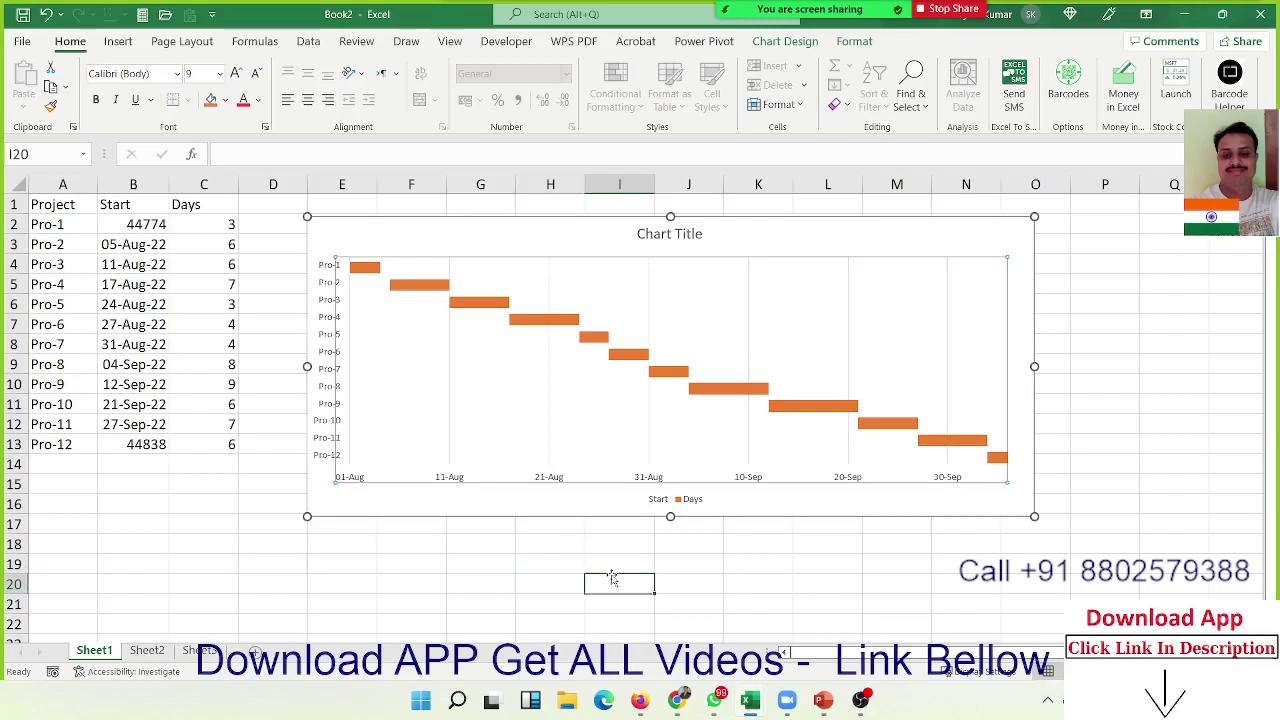
right_click(481, 302)
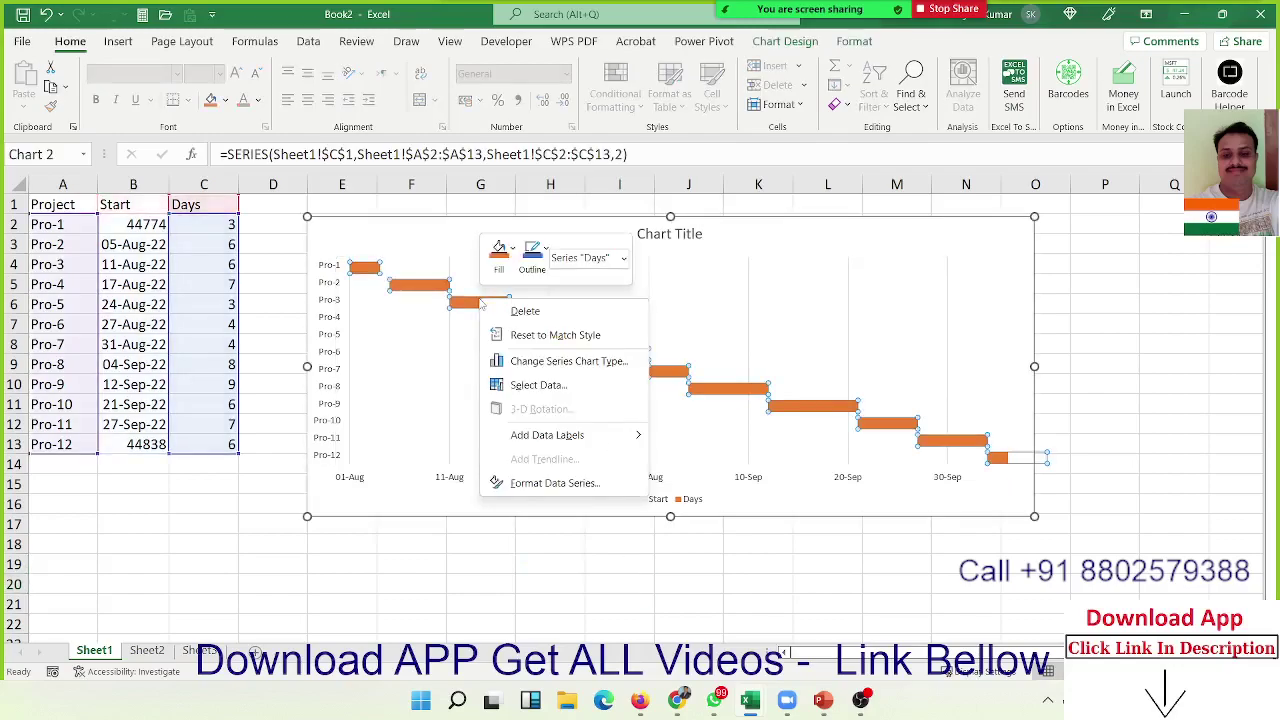
click(560, 435)
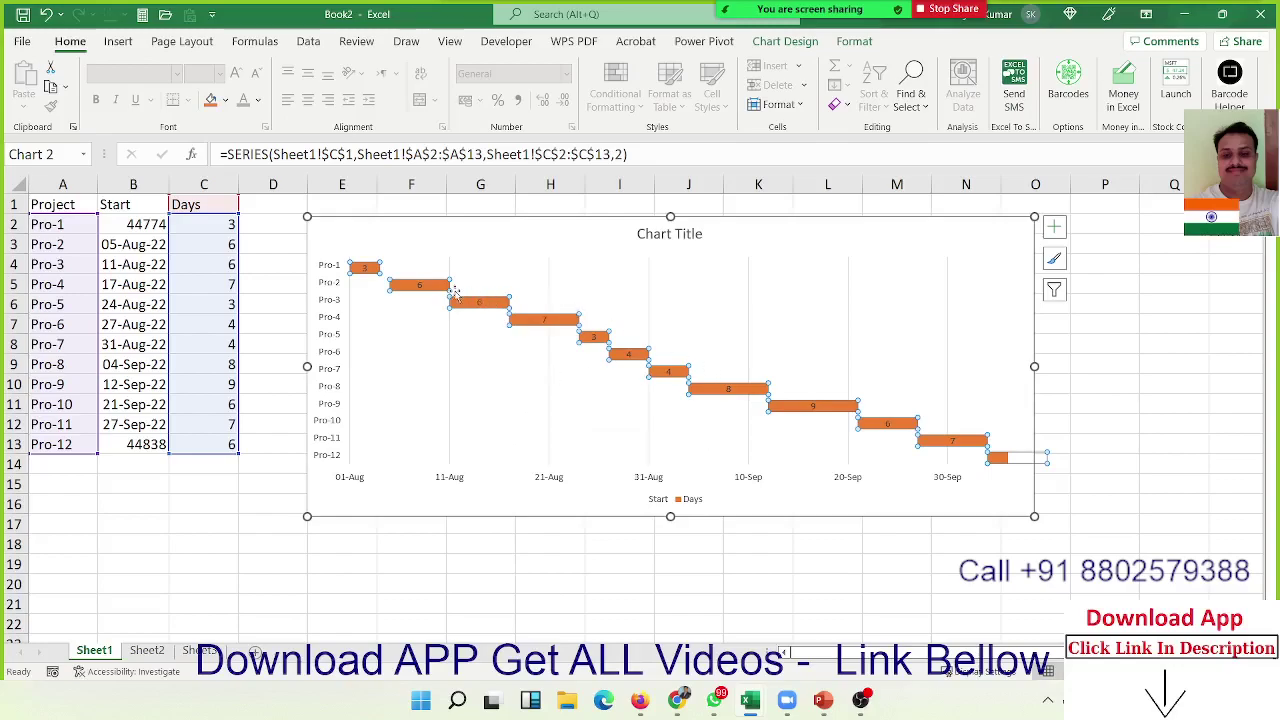
click(438, 406)
click(497, 556)
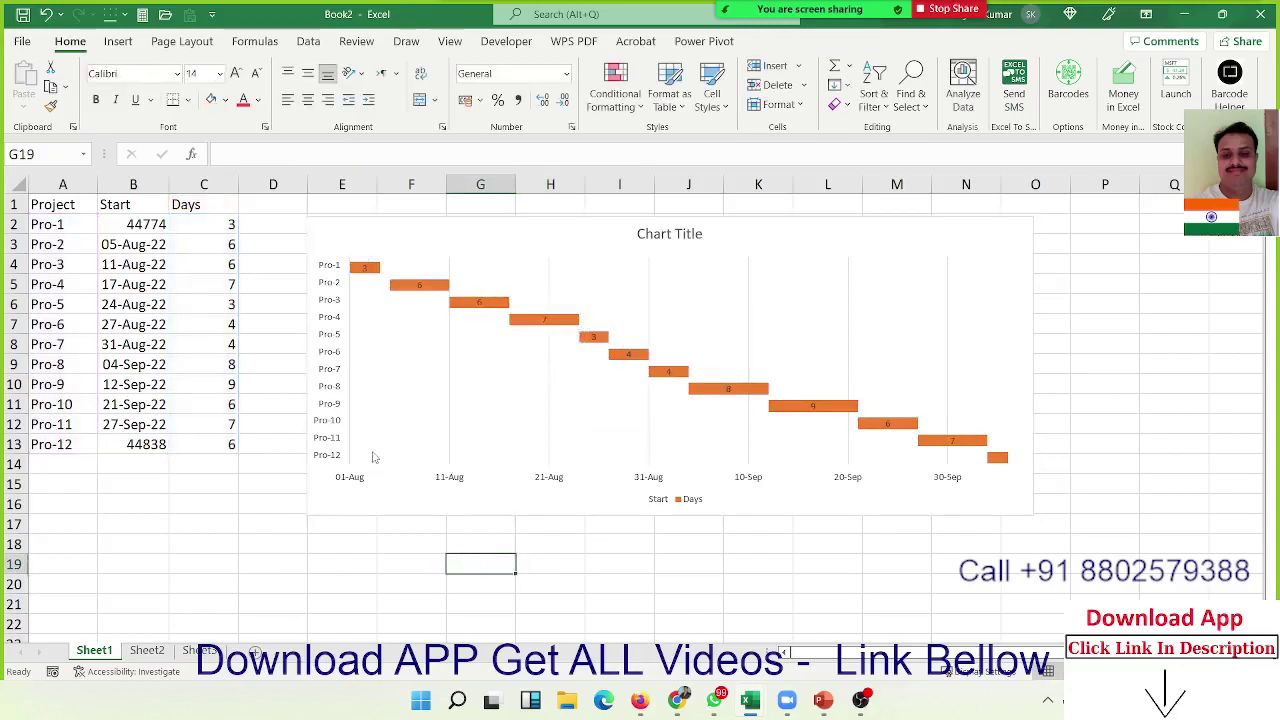
drag(329, 234, 311, 236)
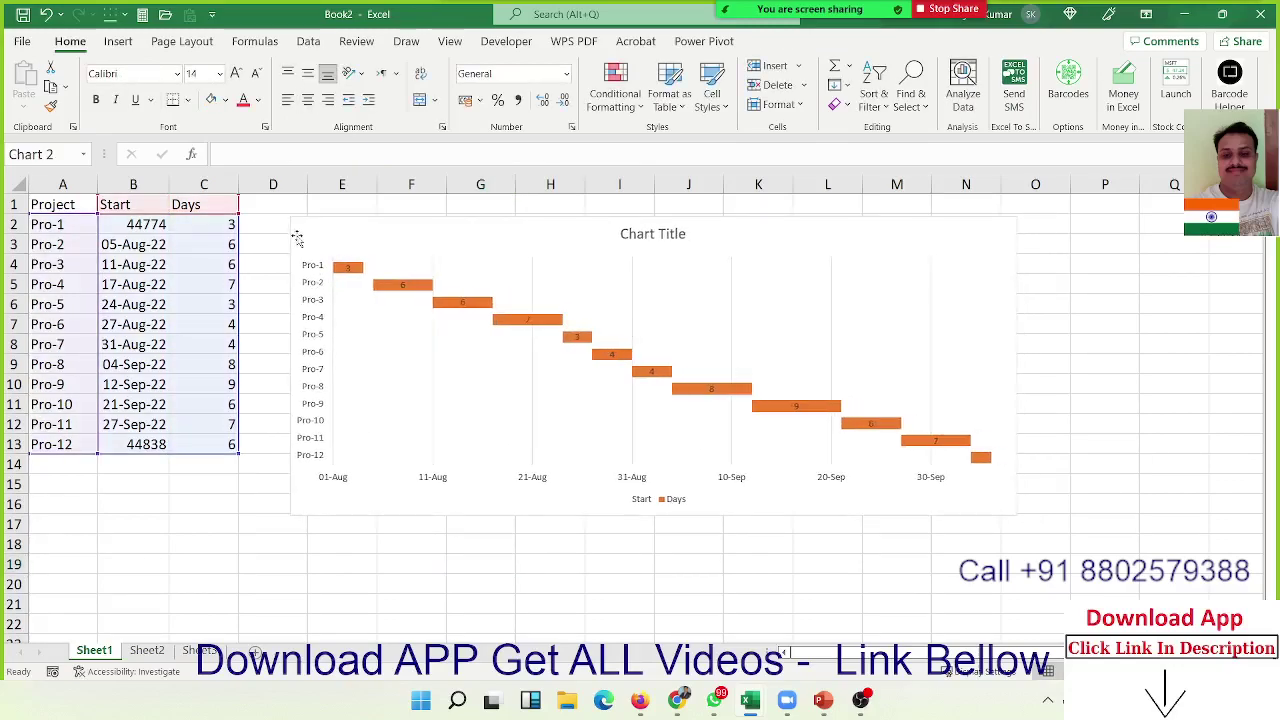